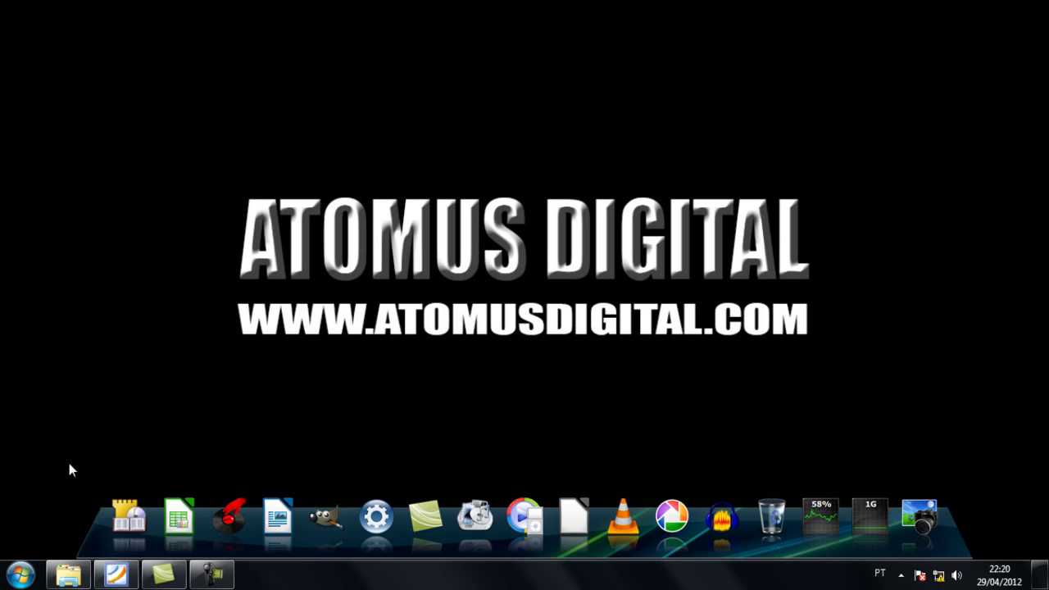
Step: Search the computer for "criar ponto", open Criar ponto de restauração, and move the system properties window clear for viewing
{"action": "left_click", "coordinate": [18, 574]}
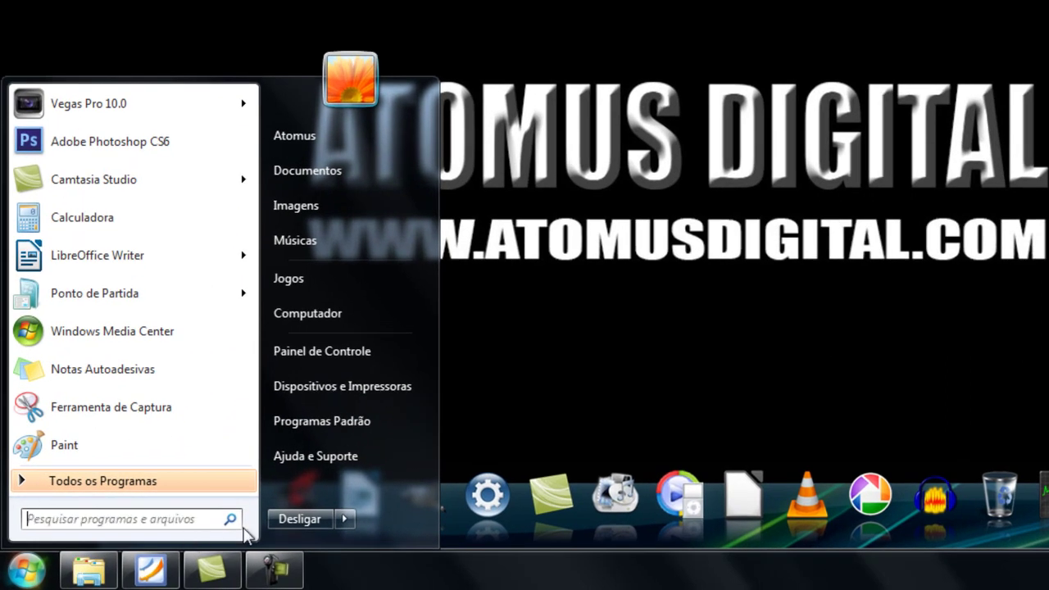
{"action": "type", "text": "cria"}
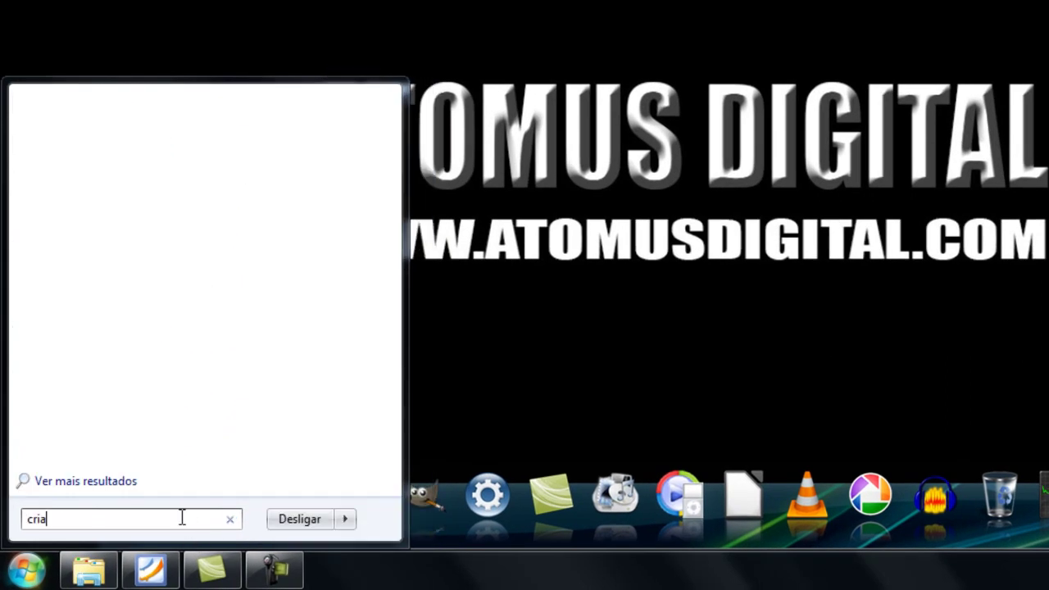
{"action": "type", "text": "r ponto"}
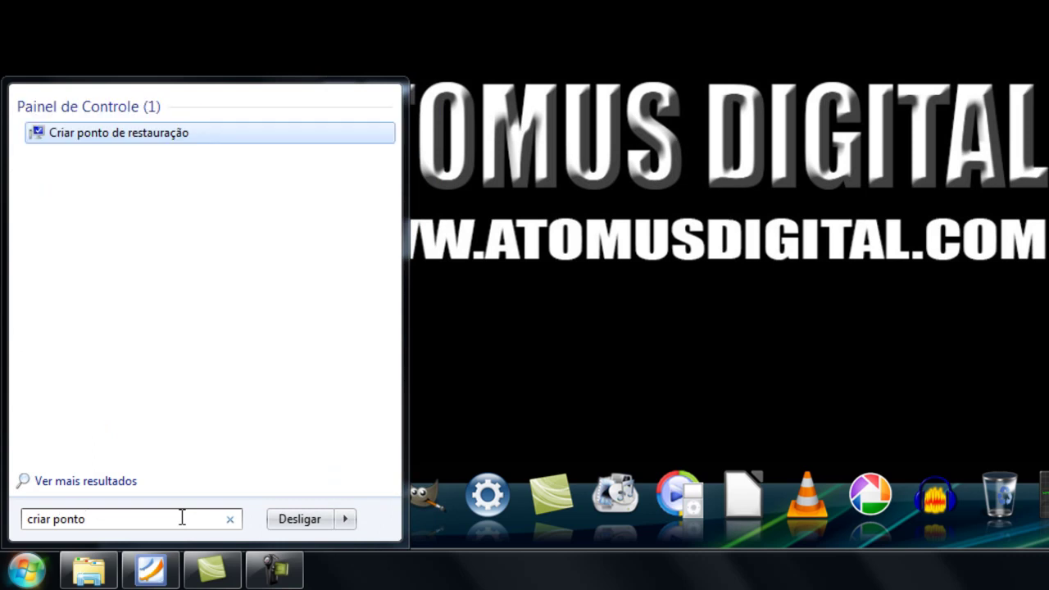
{"action": "key", "text": "Escape"}
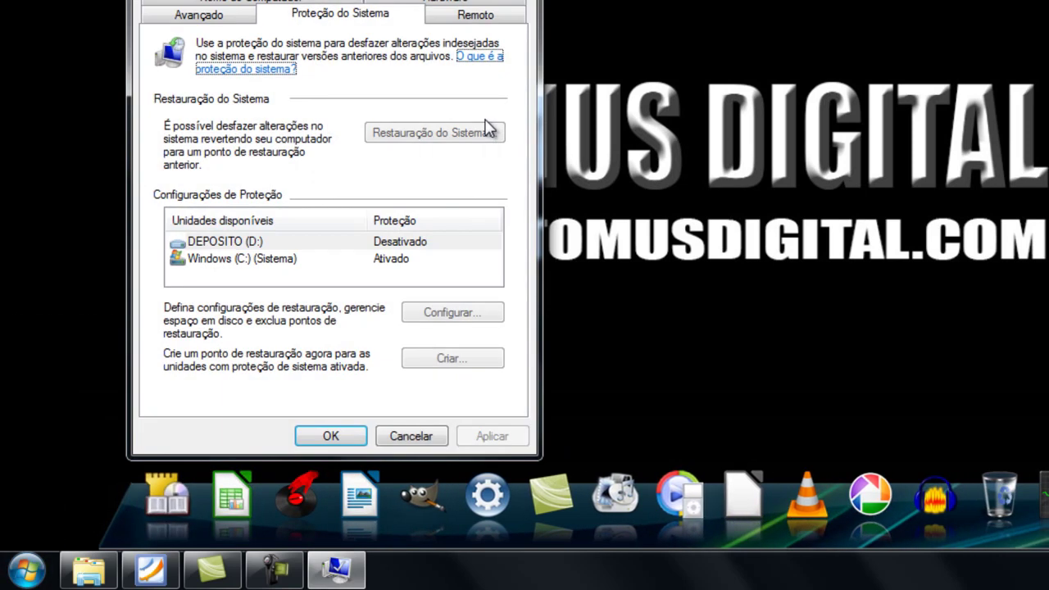
{"action": "left_click_drag", "start_coordinate": [340, 0], "coordinate": [512, 0]}
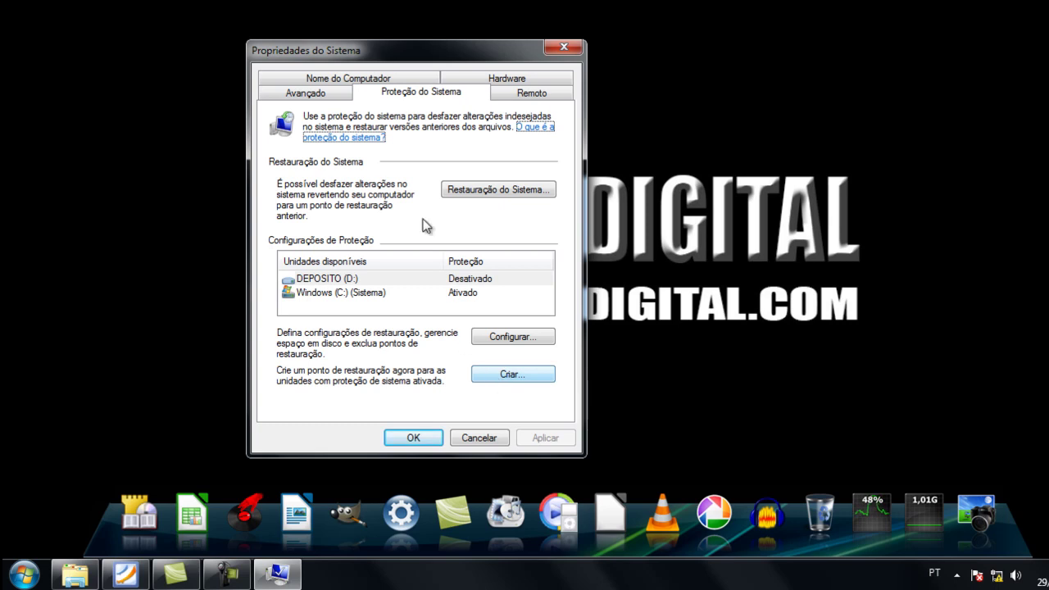
Step: View the advanced system properties, return to the system protection settings, and close the window
{"action": "left_click", "coordinate": [315, 94]}
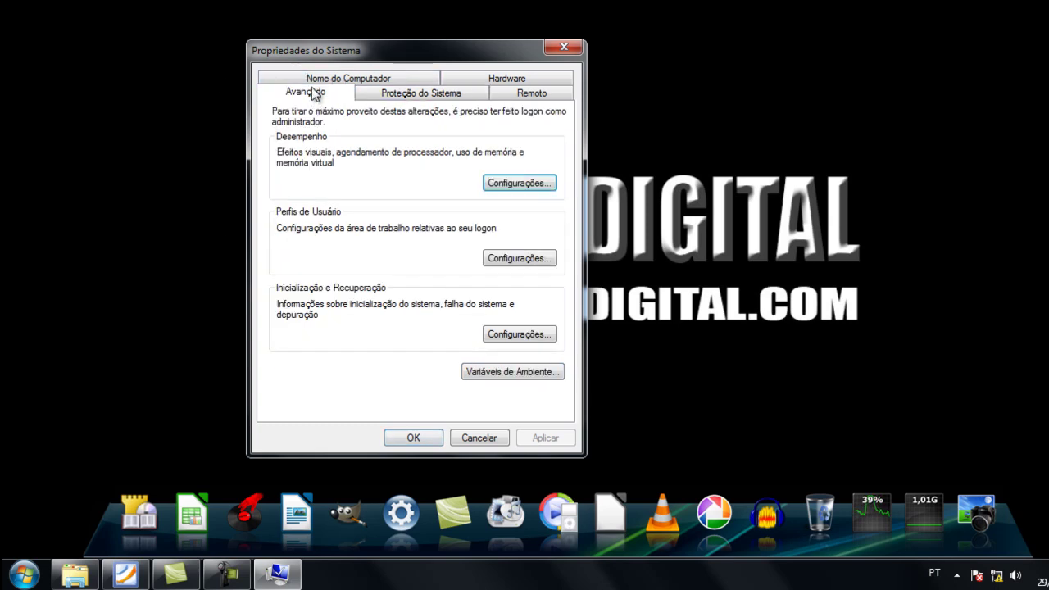
{"action": "left_click", "coordinate": [467, 95]}
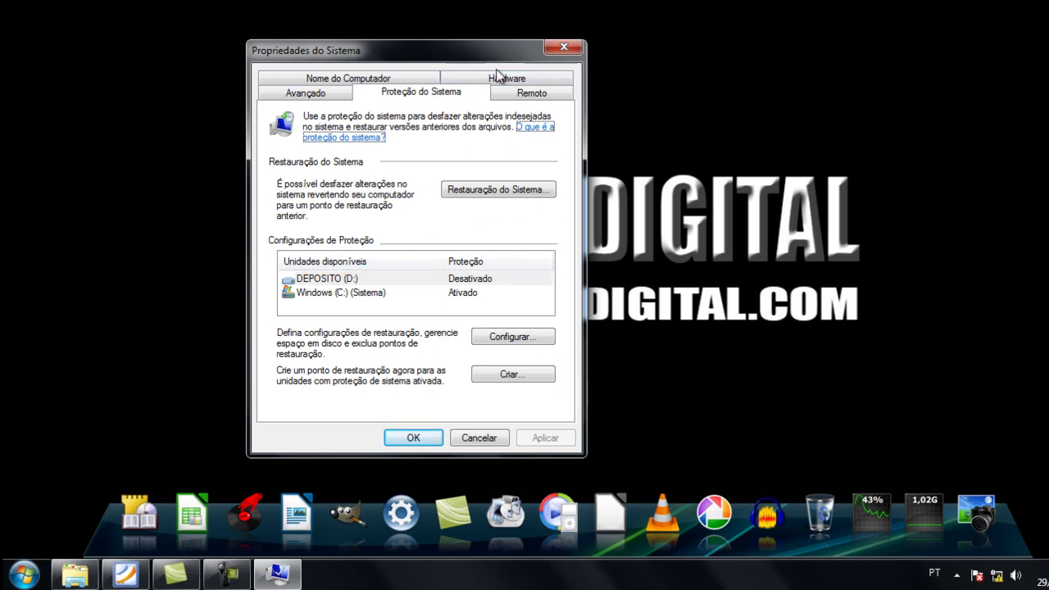
{"action": "left_click", "coordinate": [564, 47]}
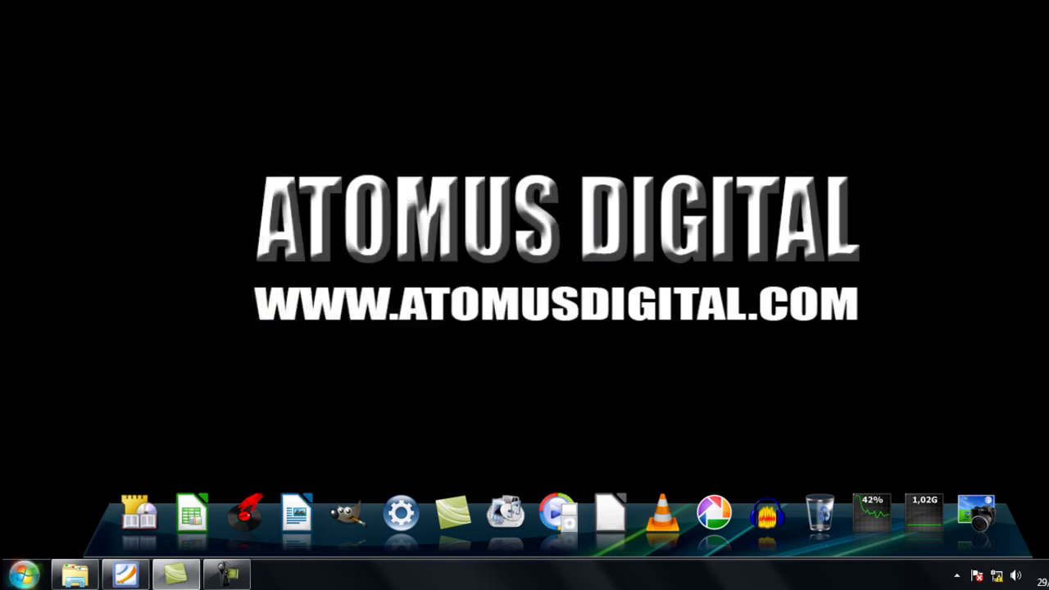
Step: Open the Calculator, reposition its window, and close it
{"action": "left_click", "coordinate": [13, 577]}
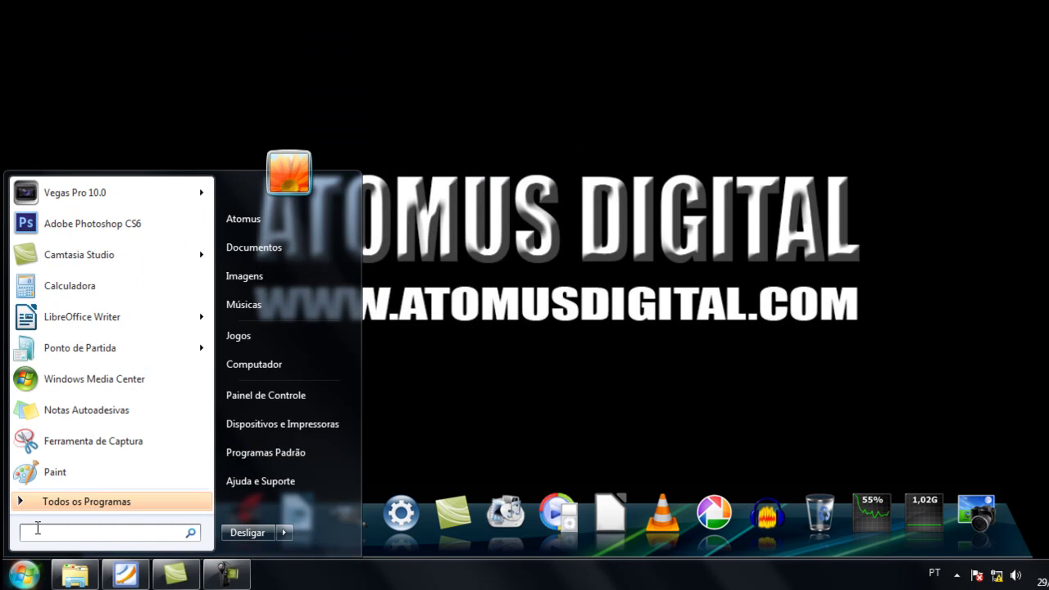
{"action": "type", "text": "regedit"}
{"action": "key", "text": "Return"}
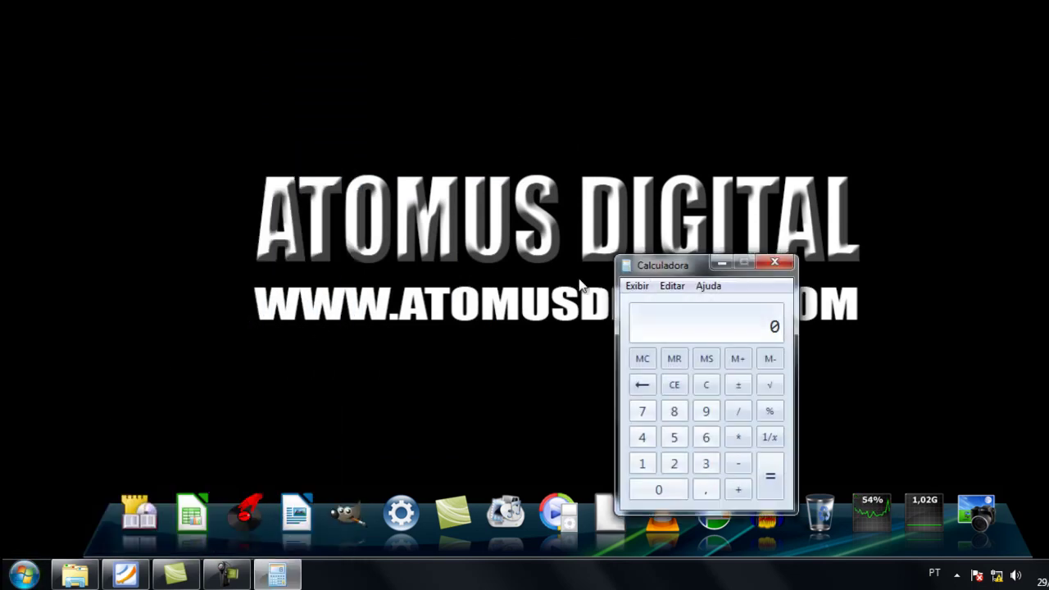
{"action": "left_click_drag", "start_coordinate": [676, 263], "coordinate": [639, 171]}
{"action": "left_click", "coordinate": [23, 576]}
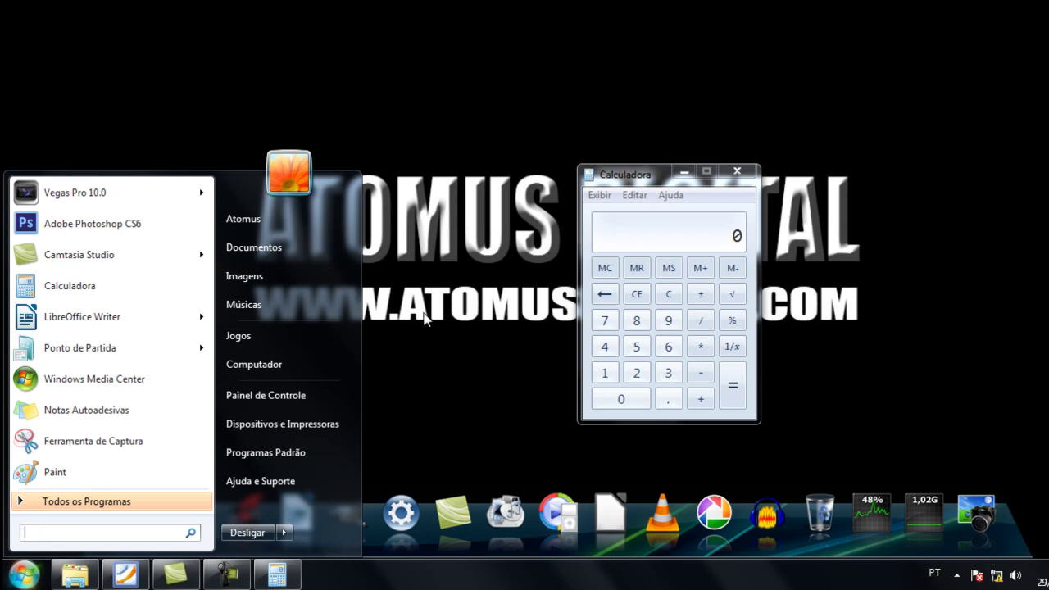
{"action": "left_click", "coordinate": [648, 174]}
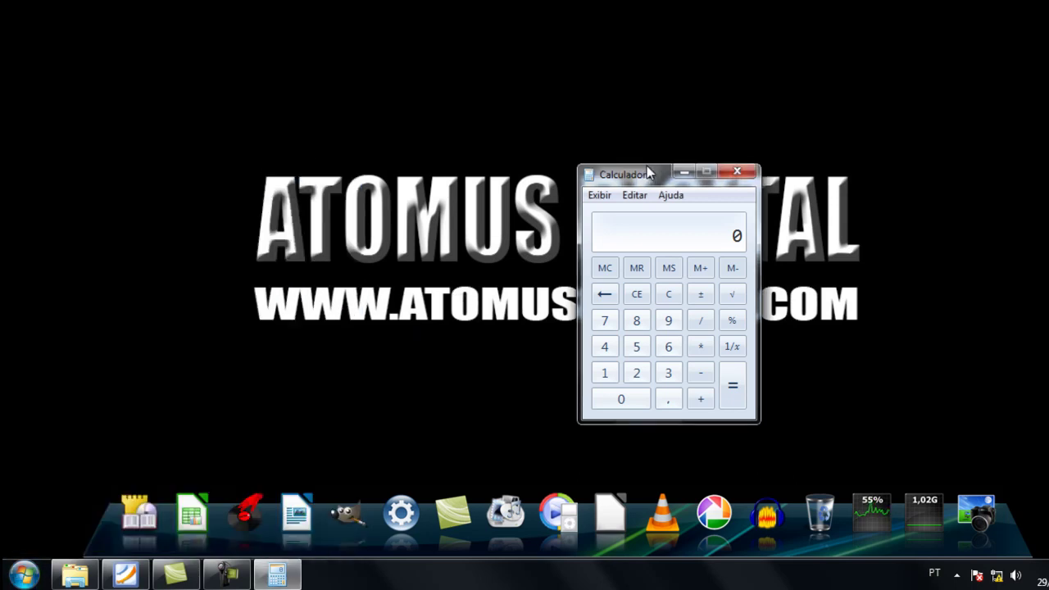
{"action": "left_click", "coordinate": [24, 574]}
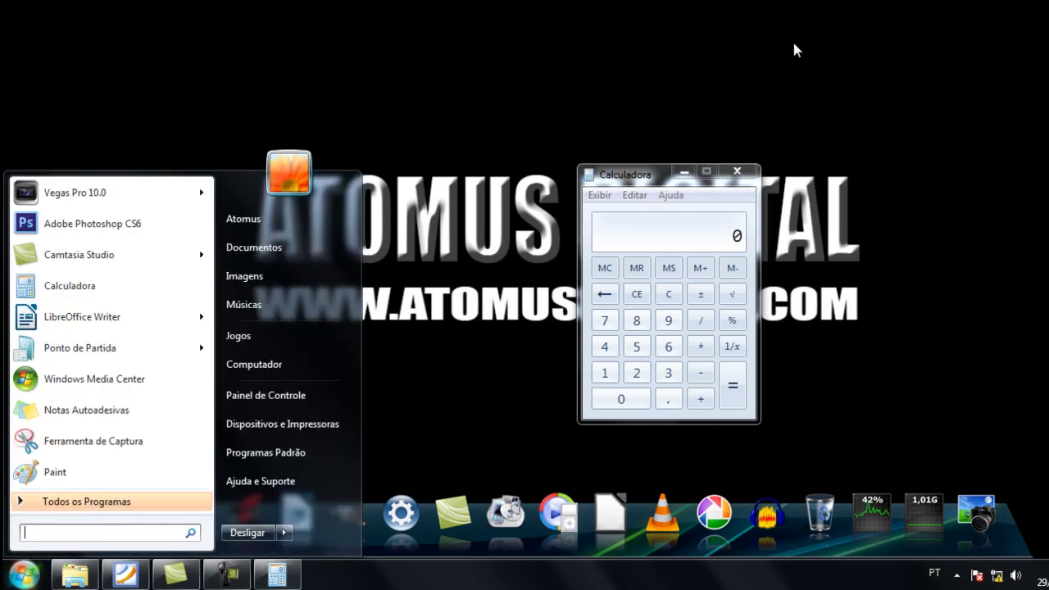
{"action": "left_click", "coordinate": [736, 171]}
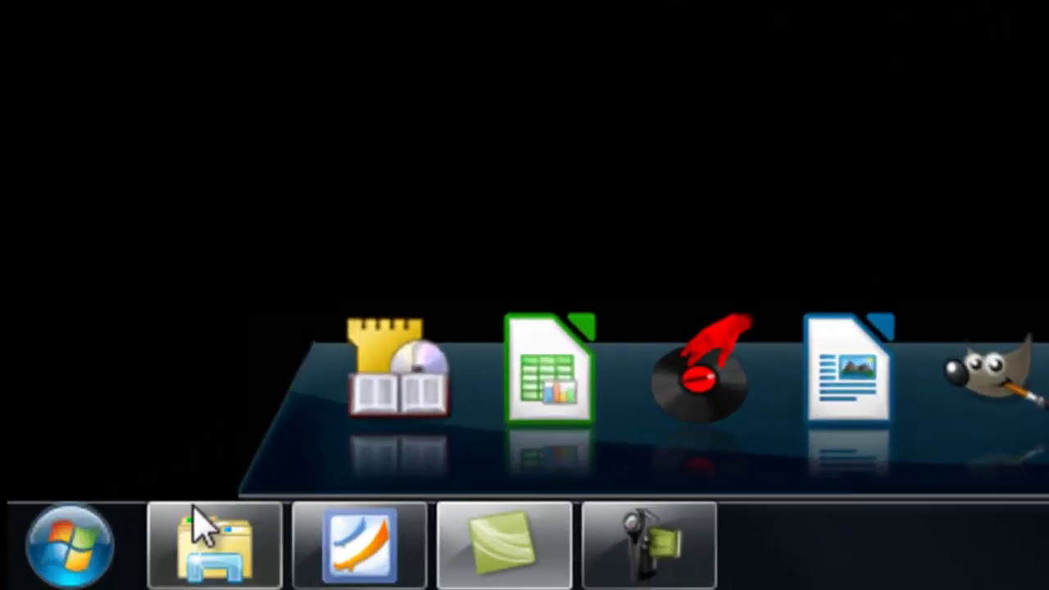
Step: Find the Calculator by searching for "calc" and launch it
{"action": "left_click", "coordinate": [95, 550]}
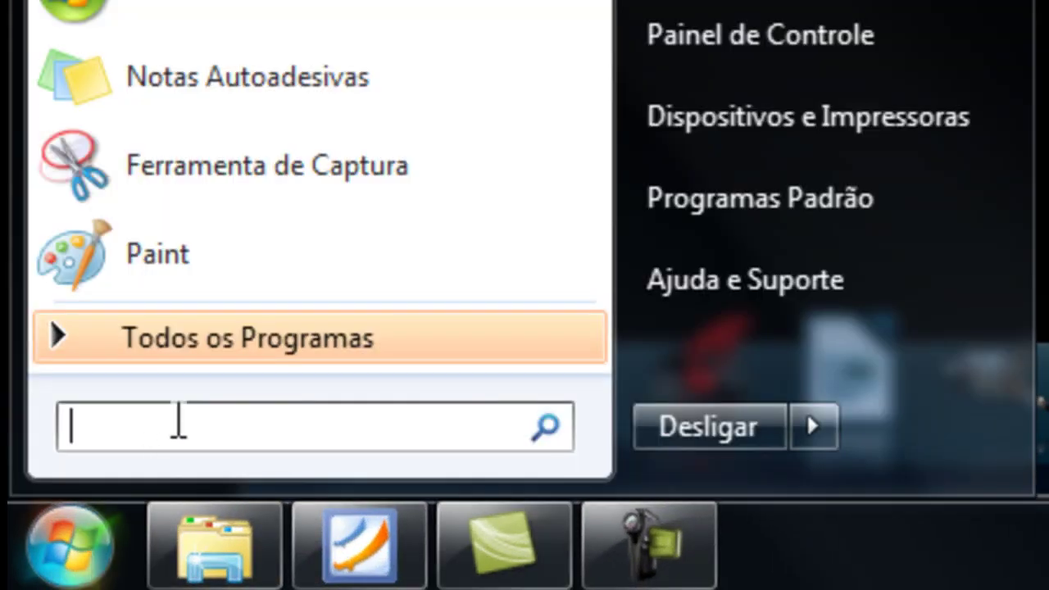
{"action": "type", "text": "calc"}
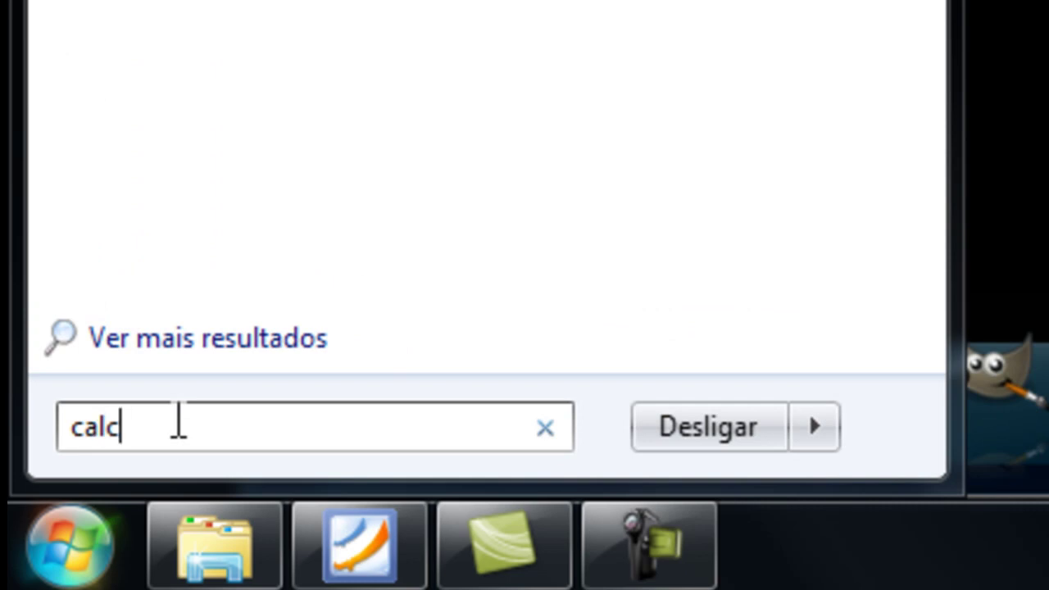
{"action": "key", "text": "Return"}
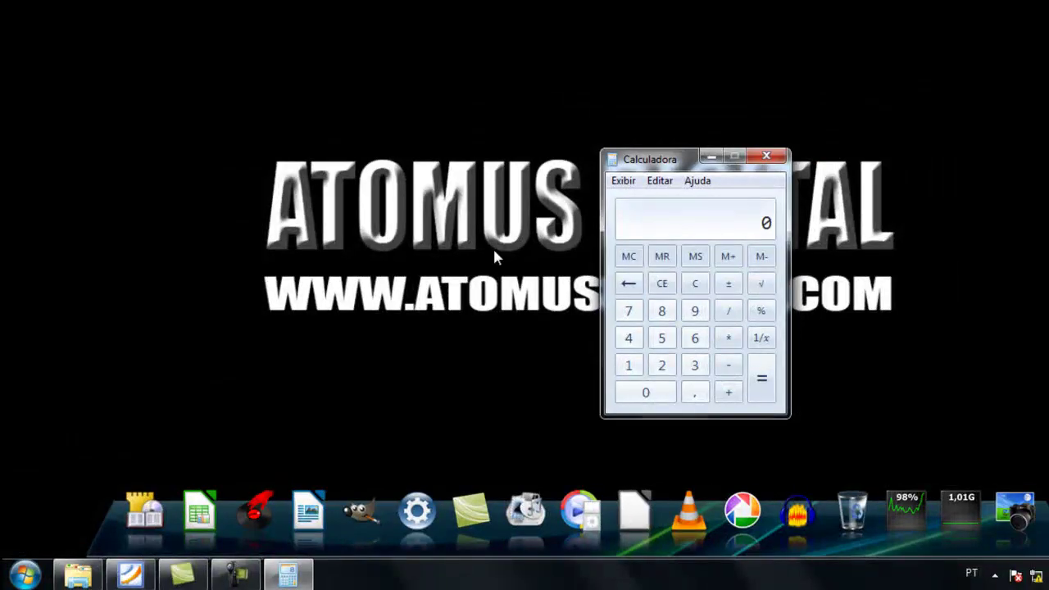
Step: Switch the Calculator through its Científica, Programador and Estatística modes, and move its window higher
{"action": "left_click", "coordinate": [630, 182]}
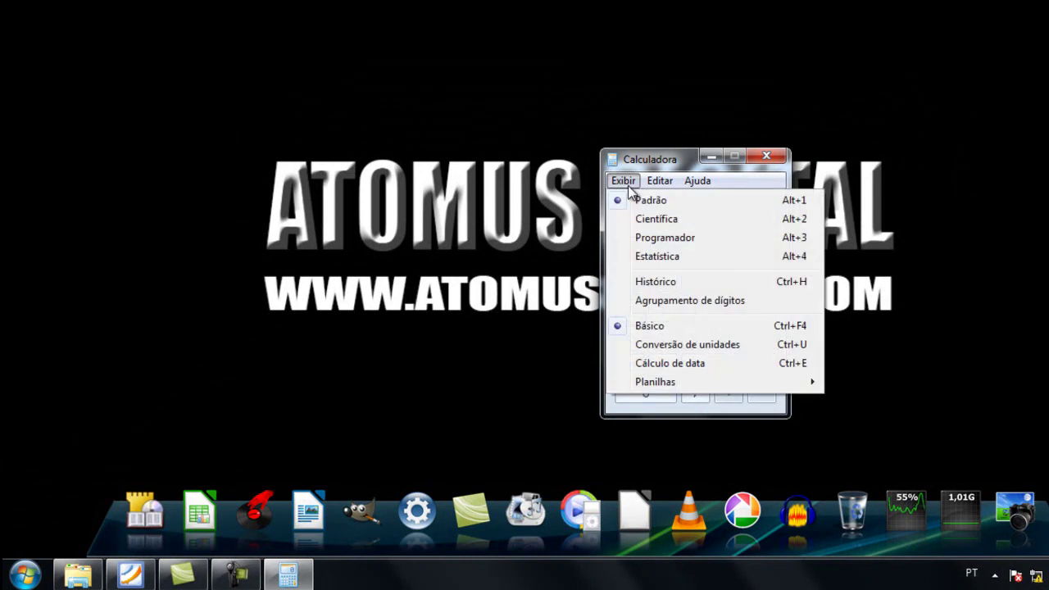
{"action": "left_click", "coordinate": [627, 221]}
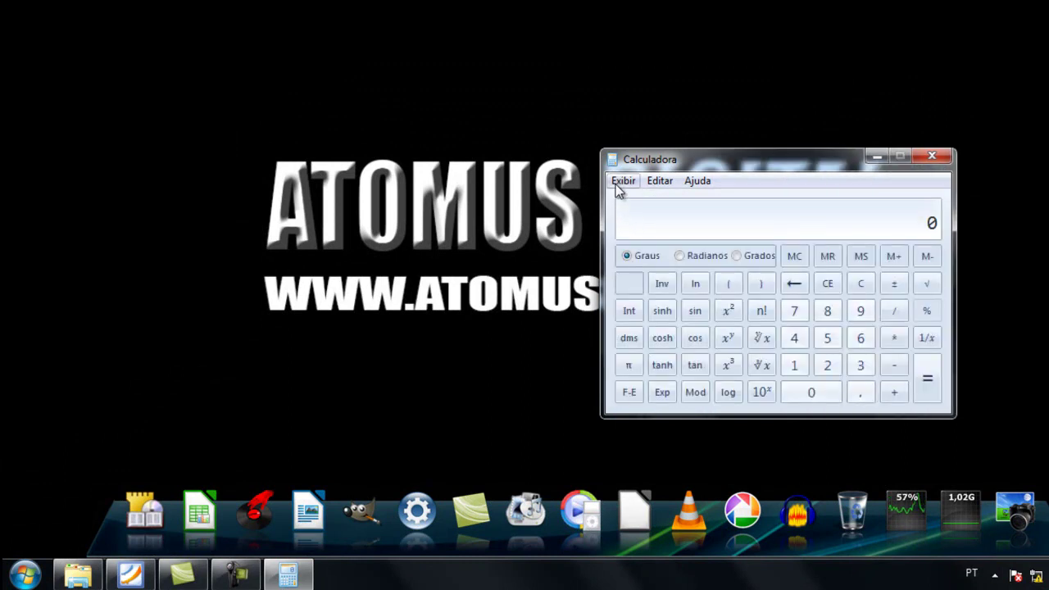
{"action": "left_click", "coordinate": [621, 181]}
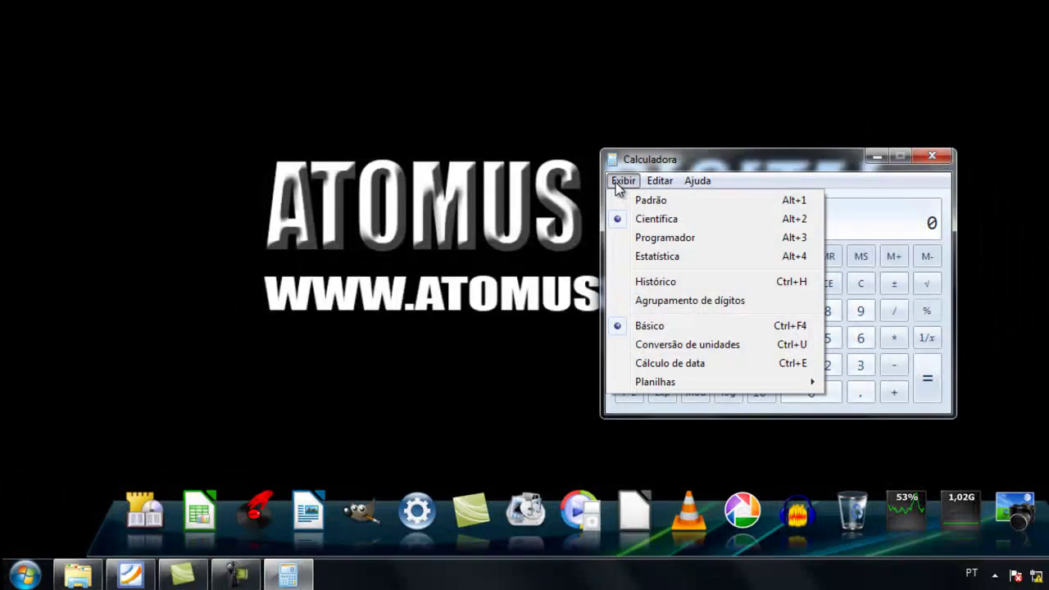
{"action": "left_click", "coordinate": [631, 237]}
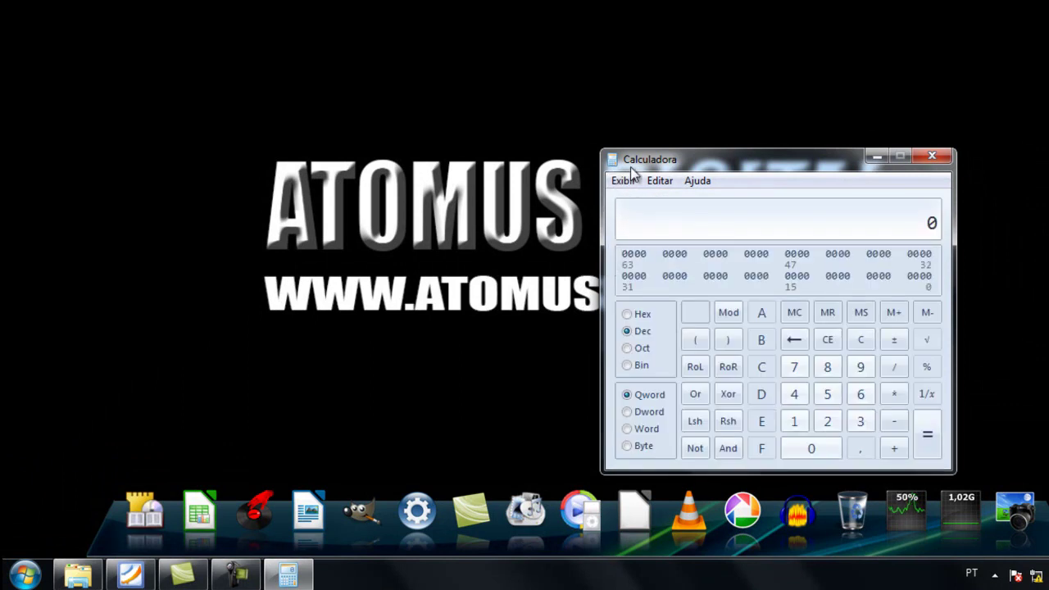
{"action": "left_click", "coordinate": [624, 181]}
{"action": "left_click", "coordinate": [639, 258]}
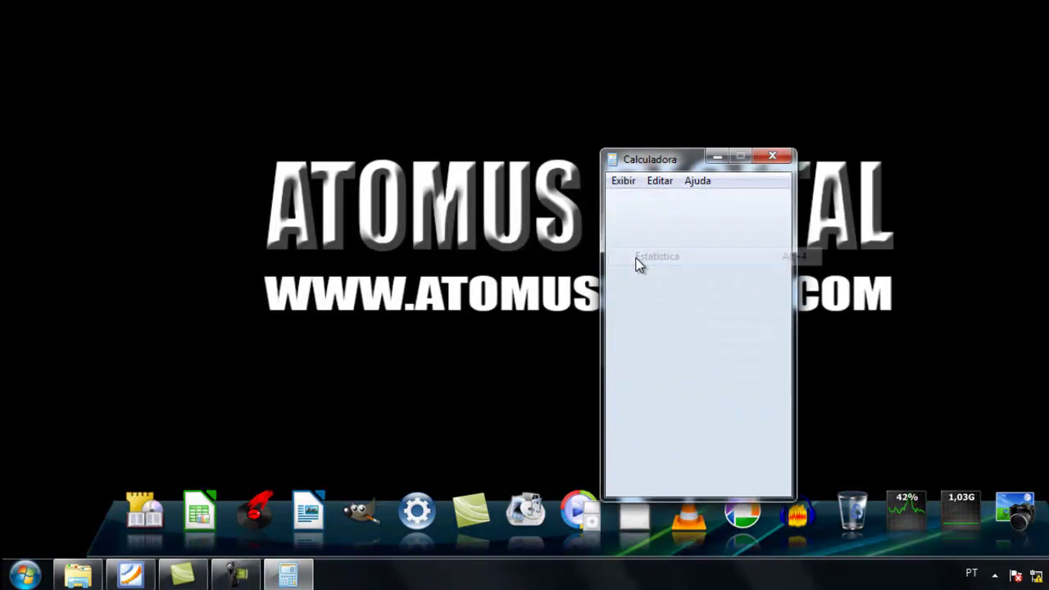
{"action": "left_click_drag", "start_coordinate": [666, 159], "coordinate": [623, 69]}
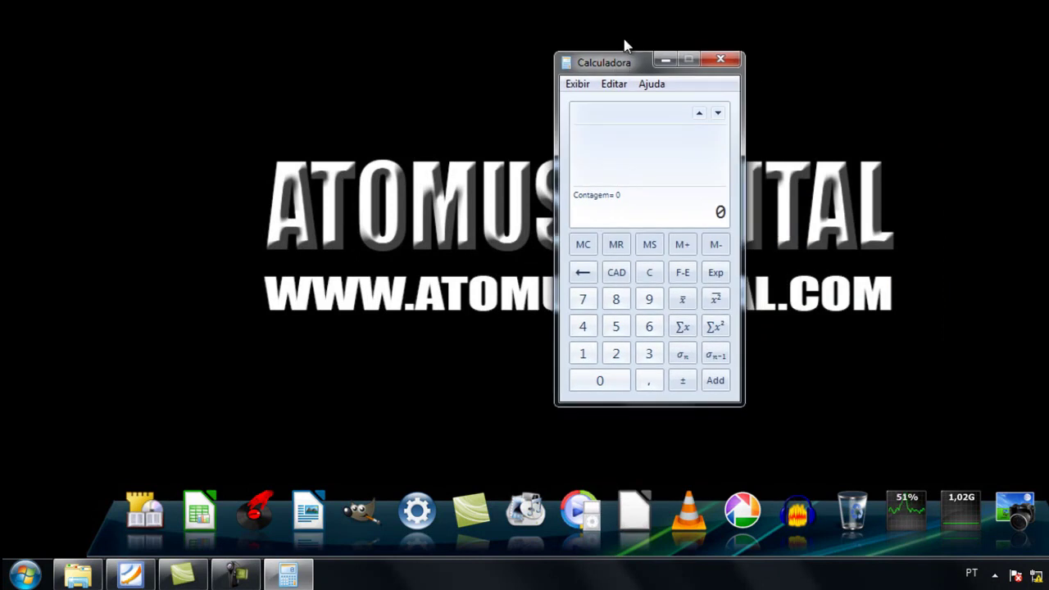
Step: Return the Calculator to Padrão mode and close it
{"action": "left_click", "coordinate": [576, 84]}
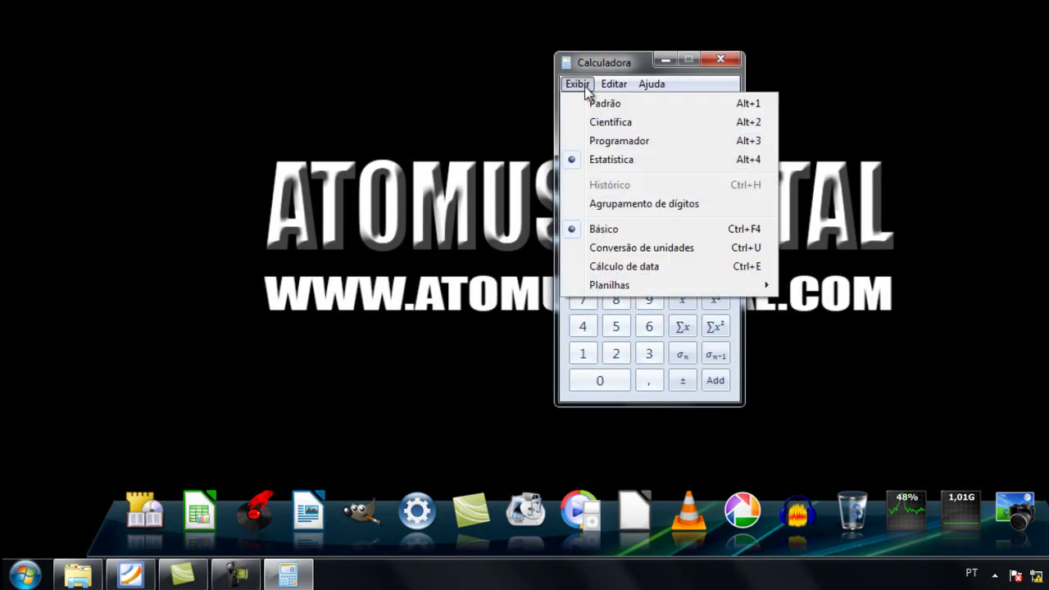
{"action": "left_click", "coordinate": [597, 101]}
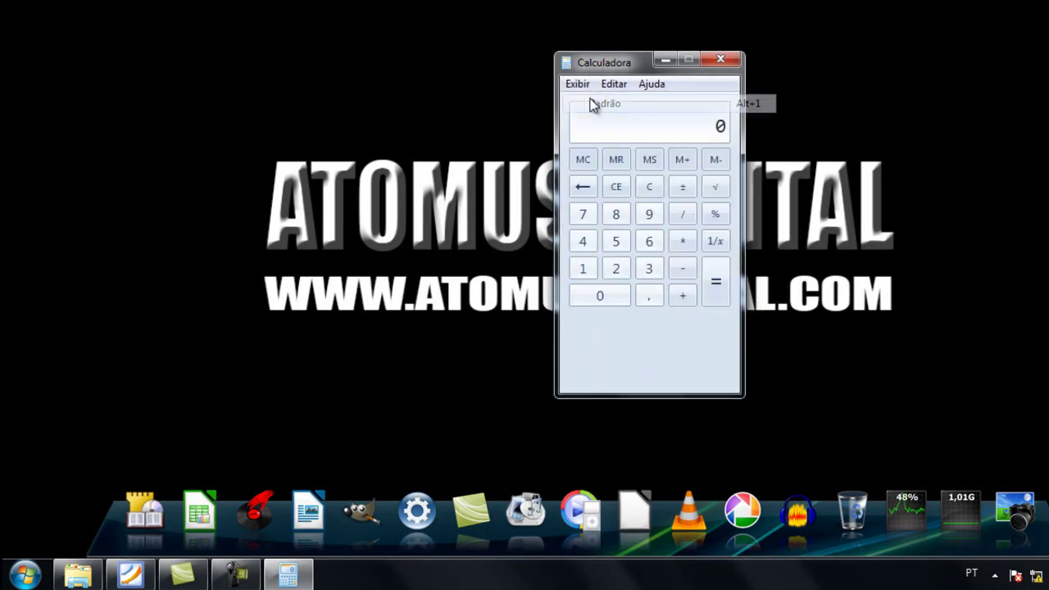
{"action": "left_click", "coordinate": [719, 60]}
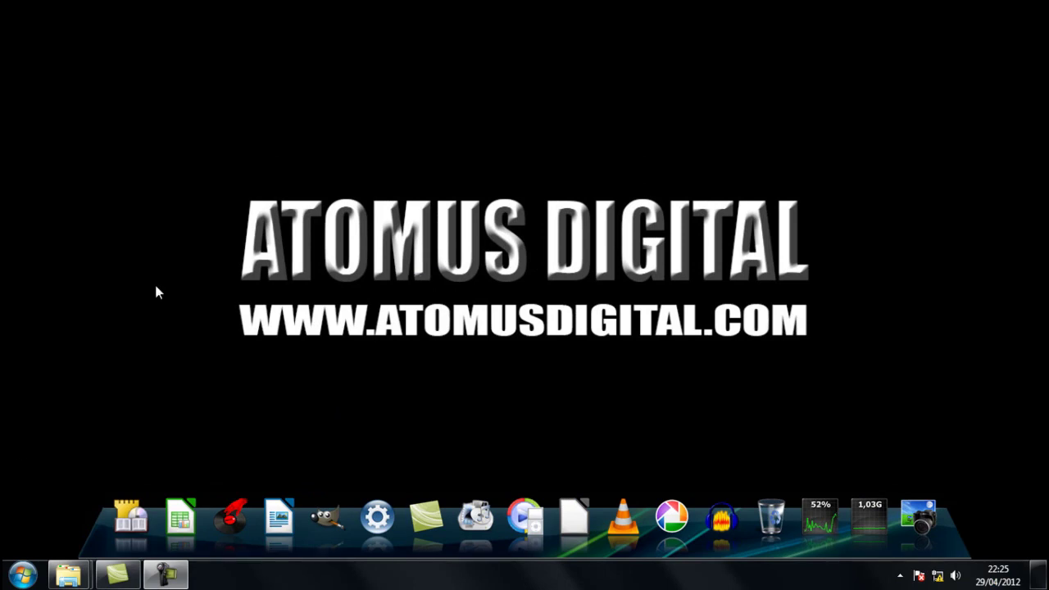
Step: Open Gravador de Som from the Acessórios program folder
{"action": "left_click", "coordinate": [20, 578]}
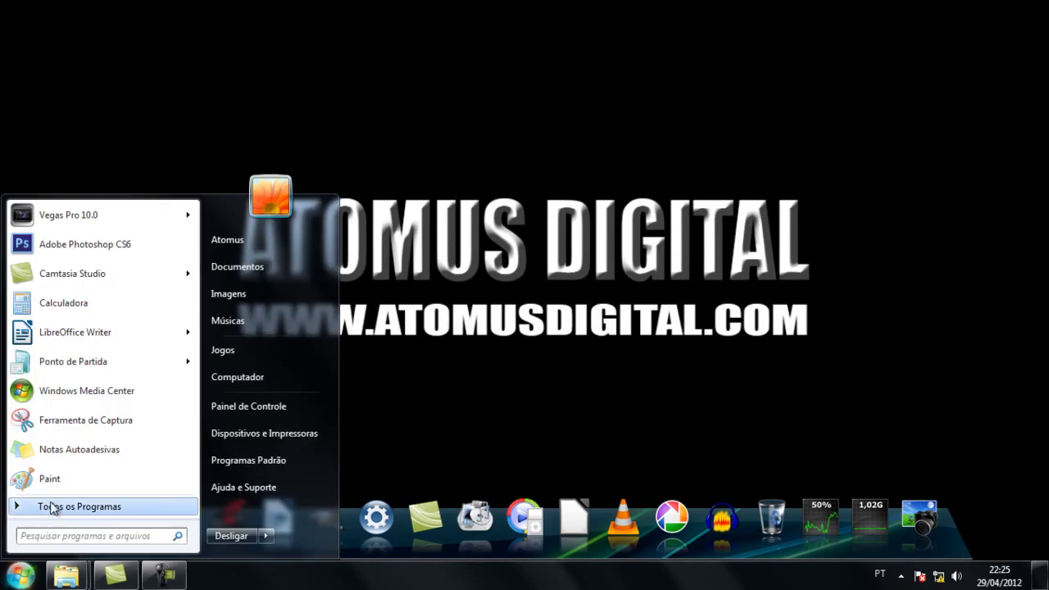
{"action": "left_click", "coordinate": [52, 505]}
{"action": "scroll", "coordinate": [98, 262], "scroll_direction": "down", "scroll_amount": 2}
{"action": "scroll", "coordinate": [94, 262], "scroll_direction": "up", "scroll_amount": 2}
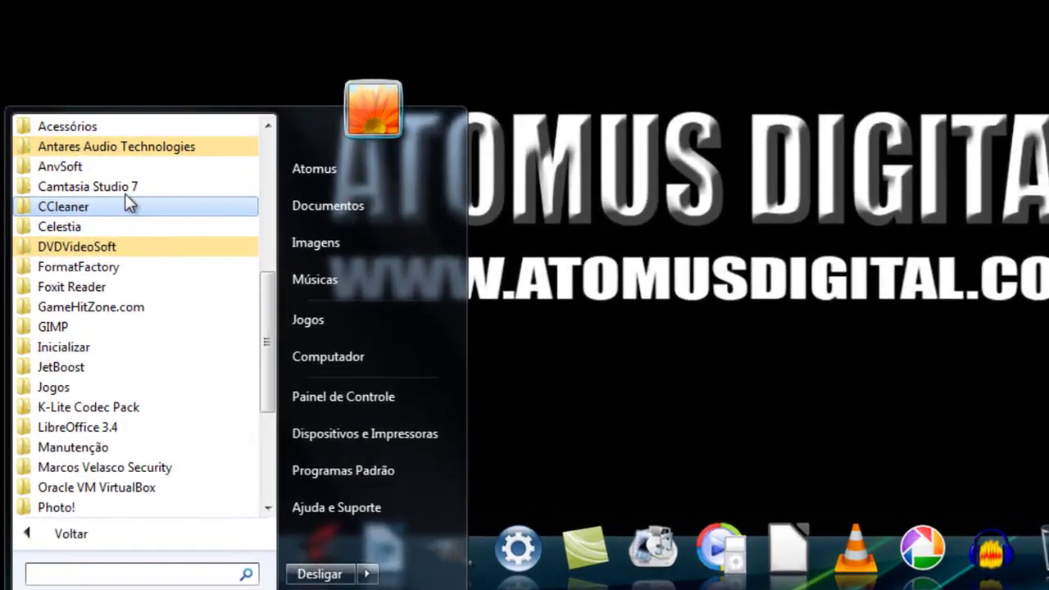
{"action": "left_click", "coordinate": [131, 128]}
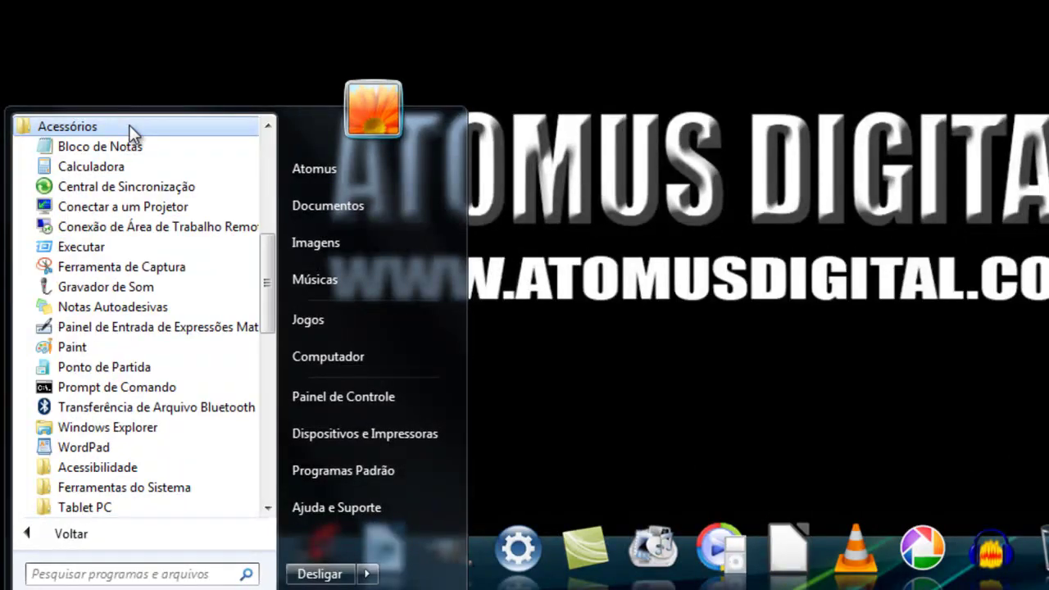
{"action": "left_click", "coordinate": [130, 282]}
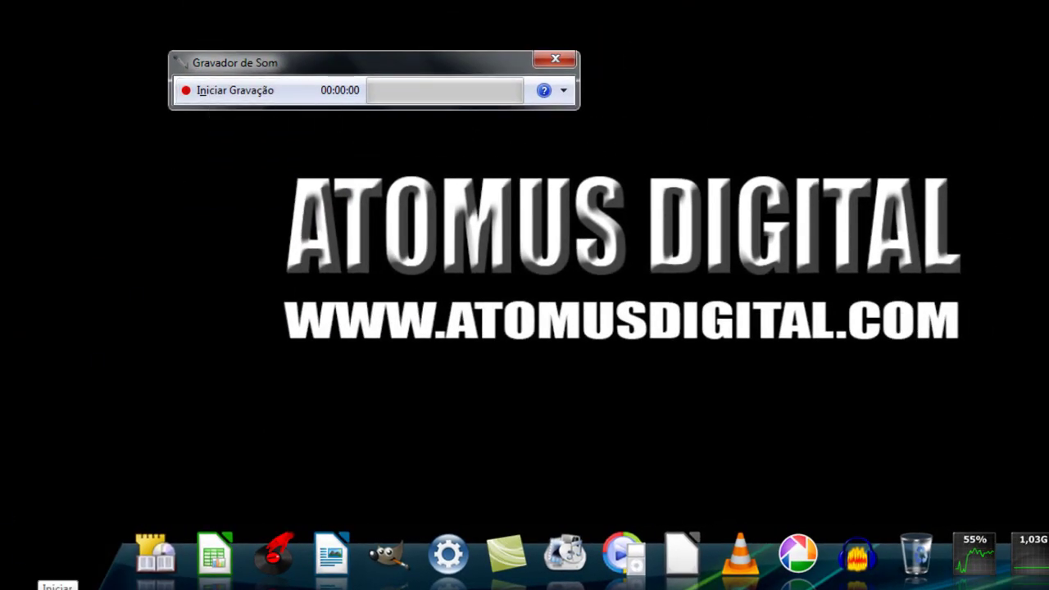
Step: Locate the Gravador de Som entry within the Acessórios program folder
{"action": "left_click", "coordinate": [28, 583]}
{"action": "left_click", "coordinate": [64, 546]}
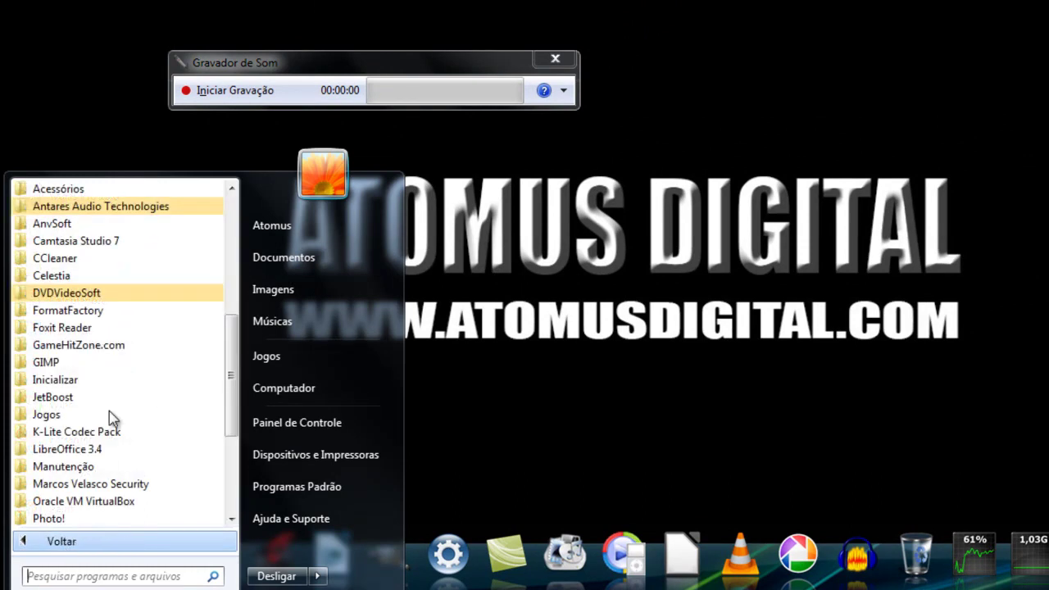
{"action": "left_click", "coordinate": [92, 190]}
{"action": "scroll", "coordinate": [105, 273], "scroll_direction": "down", "scroll_amount": 2}
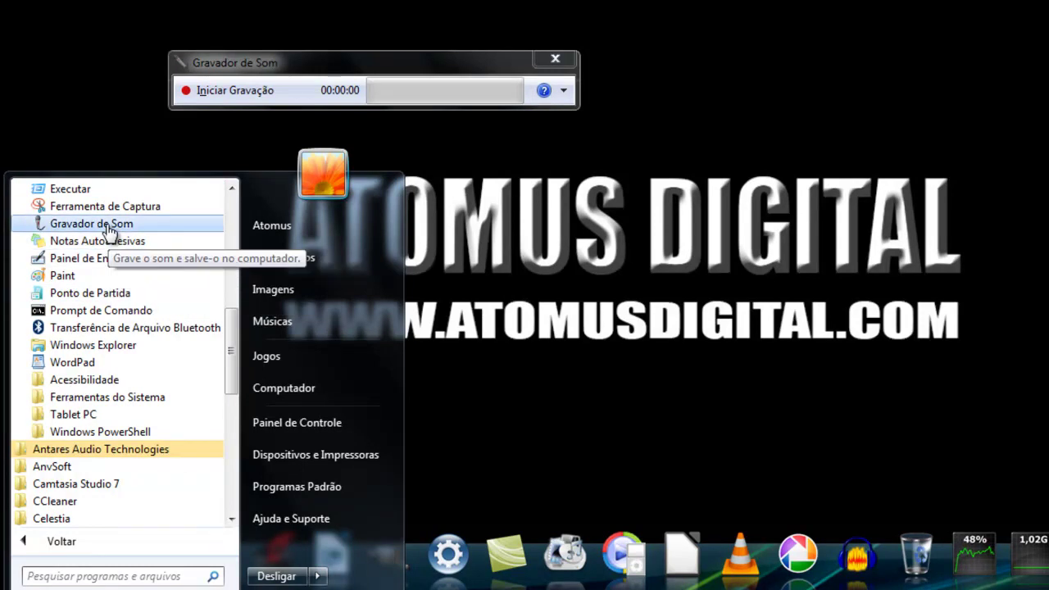
Step: Return to Gravador de Som, record a few seconds of sound, and stop the recording
{"action": "left_click", "coordinate": [304, 66]}
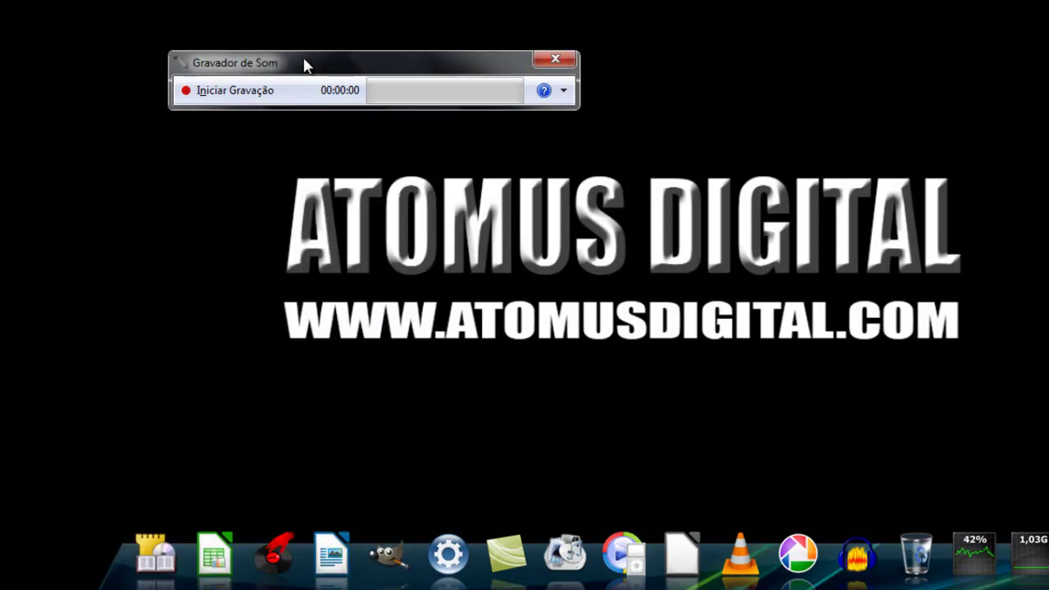
{"action": "left_click", "coordinate": [218, 97]}
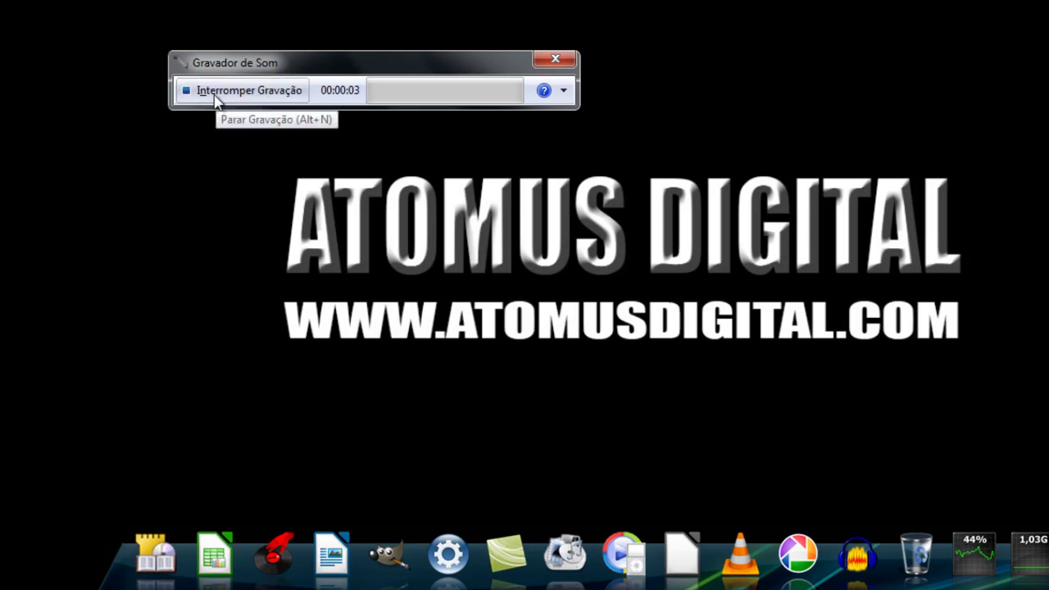
{"action": "left_click", "coordinate": [218, 95]}
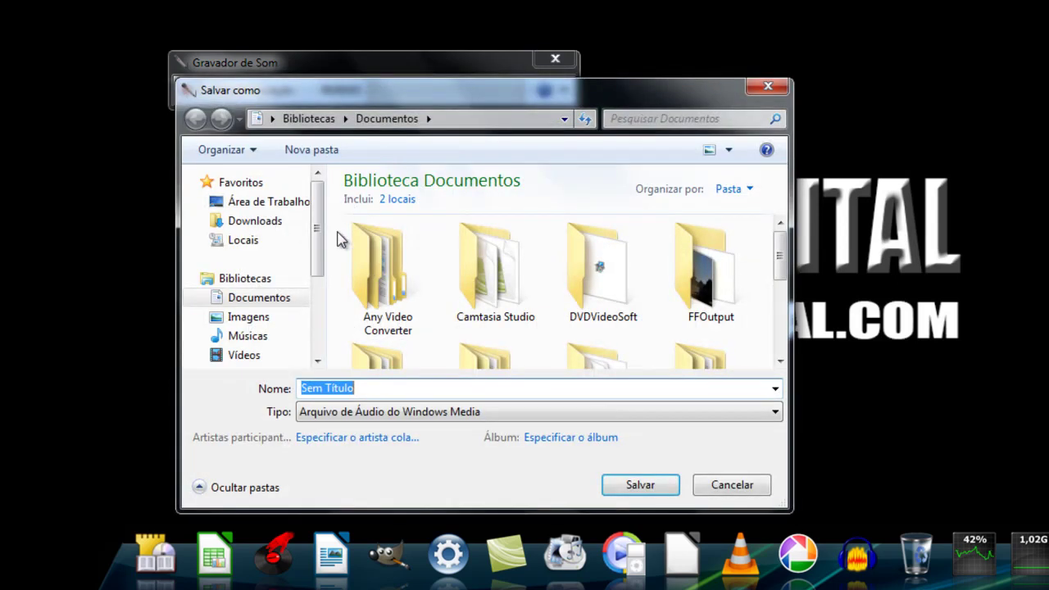
Step: Save the recording as Sem Título in the gravação folder on the Área de Trabalho, and close Gravador de Som
{"action": "left_click", "coordinate": [273, 203]}
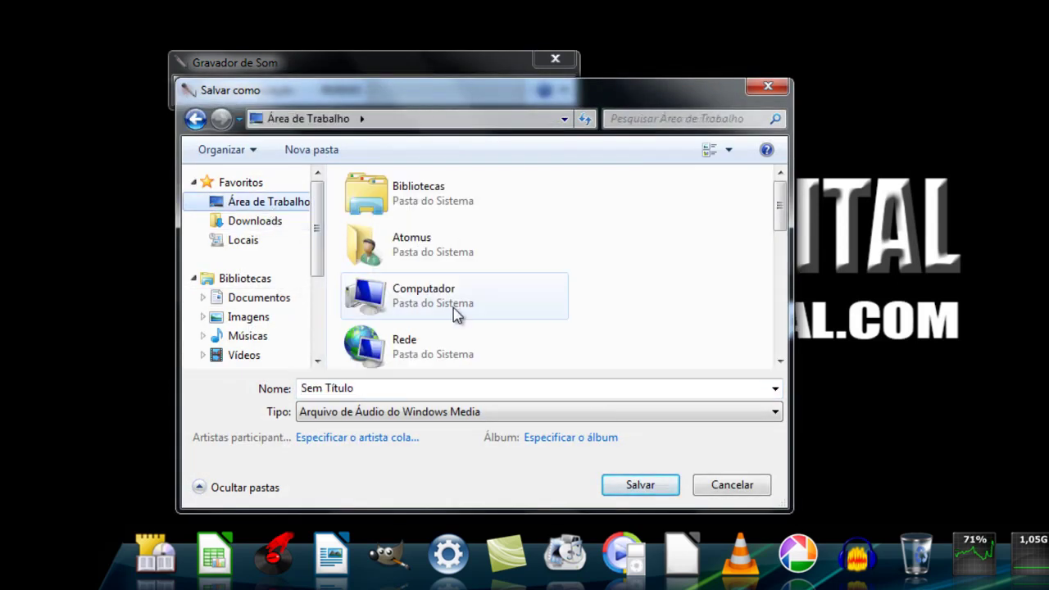
{"action": "scroll", "coordinate": [426, 295], "scroll_direction": "down", "scroll_amount": 3}
{"action": "left_click", "coordinate": [481, 269]}
{"action": "scroll", "coordinate": [492, 276], "scroll_direction": "down", "scroll_amount": 5}
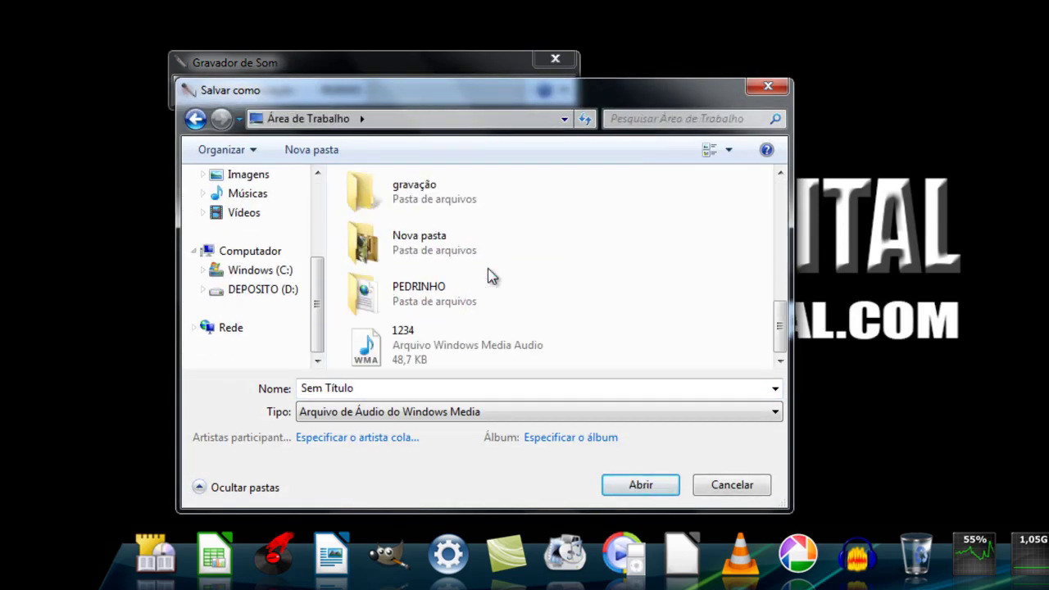
{"action": "scroll", "coordinate": [484, 273], "scroll_direction": "up", "scroll_amount": 2}
{"action": "double_click", "coordinate": [421, 243]}
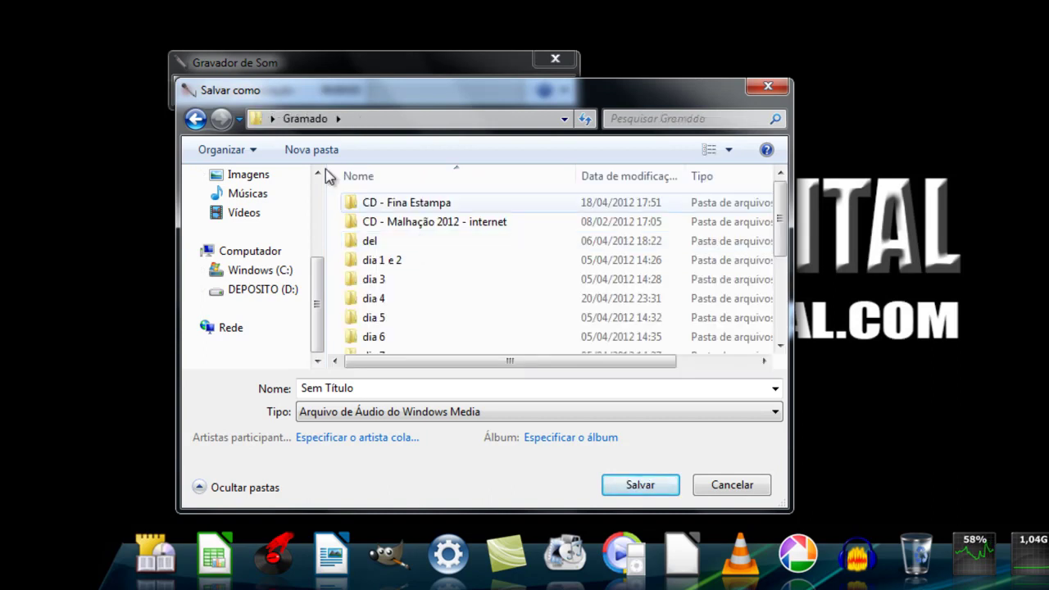
{"action": "key", "text": "BackSpace"}
{"action": "scroll", "coordinate": [445, 249], "scroll_direction": "down", "scroll_amount": 1}
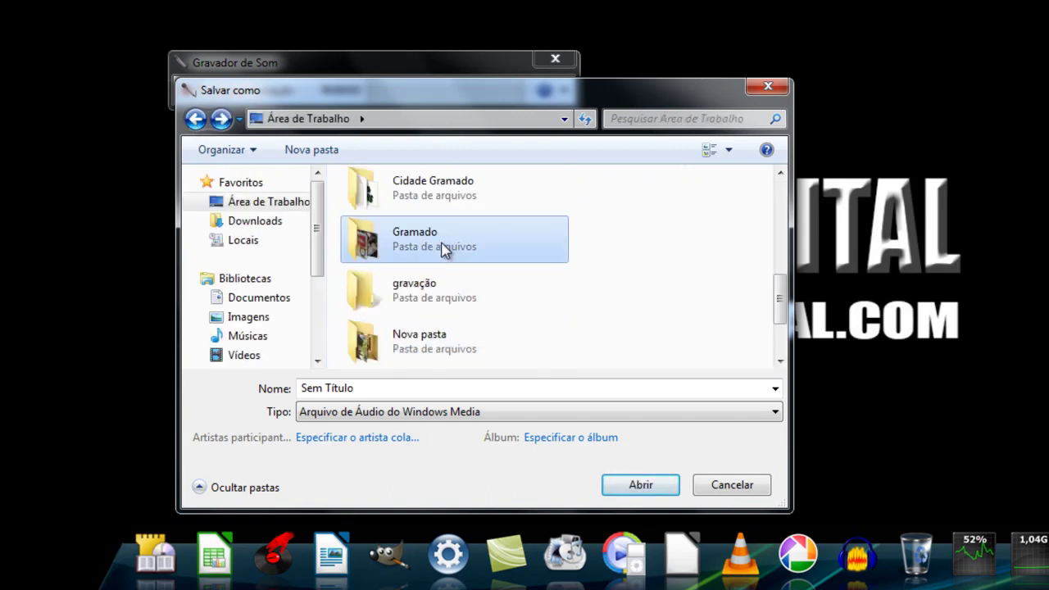
{"action": "double_click", "coordinate": [428, 294]}
{"action": "left_click", "coordinate": [658, 485]}
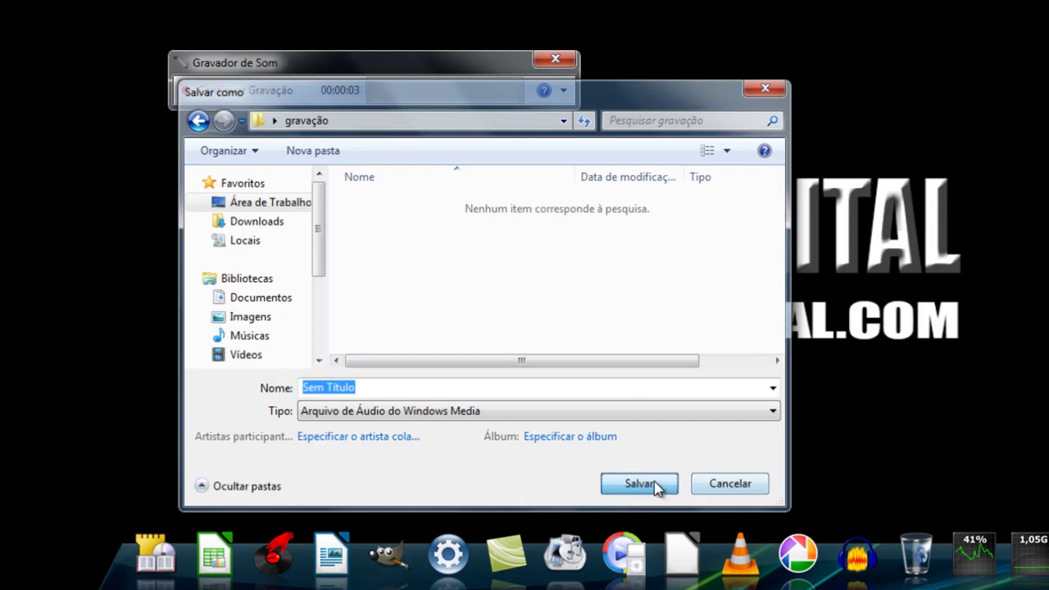
{"action": "left_click", "coordinate": [558, 59]}
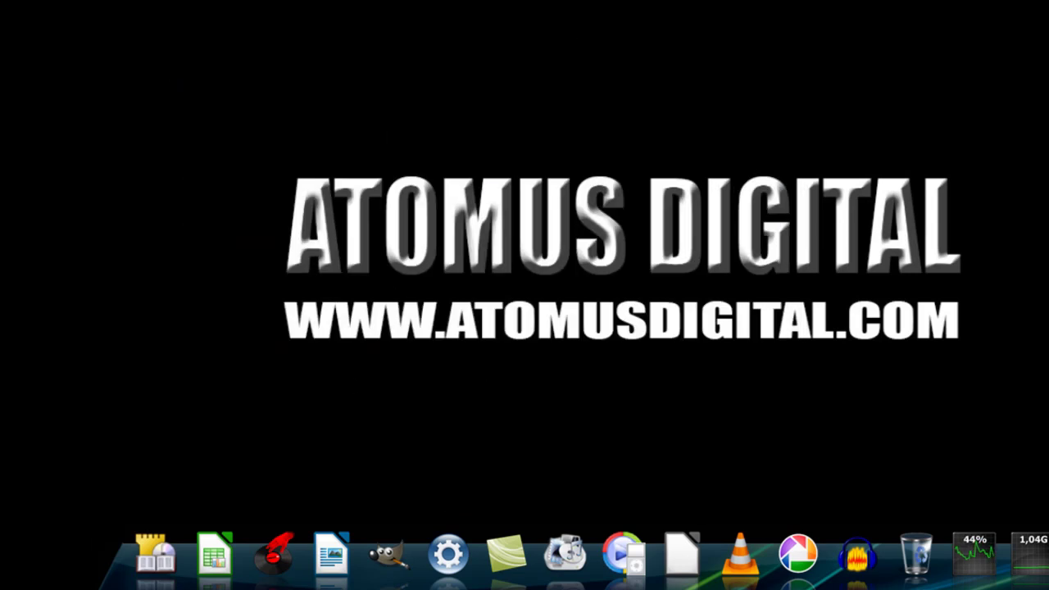
Step: Play the Sem Título recording from the gravação folder, and close the player and the folder window
{"action": "mouse_move", "coordinate": [245, 577]}
{"action": "left_click", "coordinate": [314, 531]}
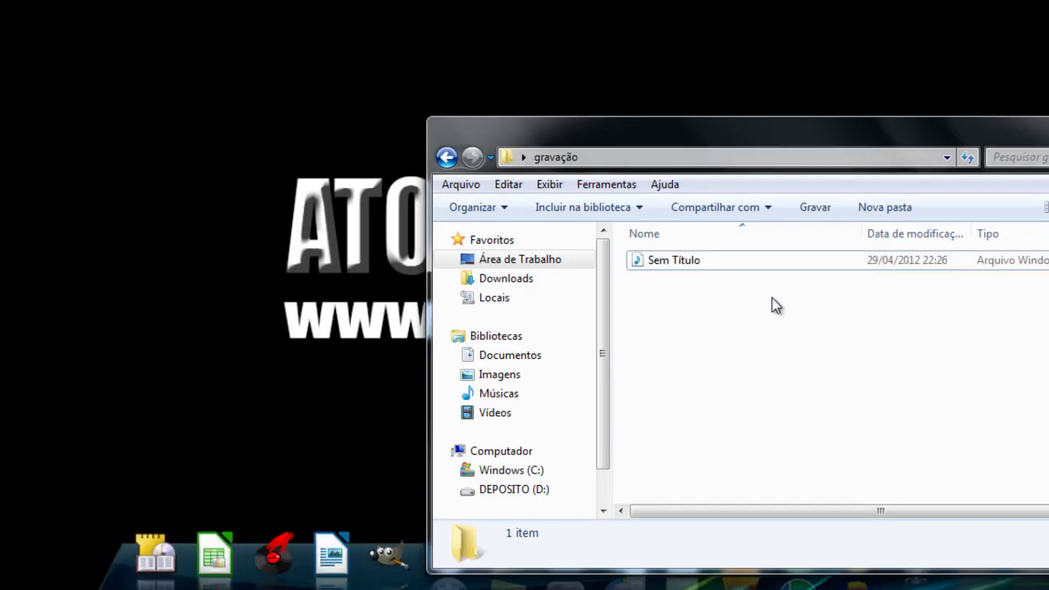
{"action": "double_click", "coordinate": [660, 259]}
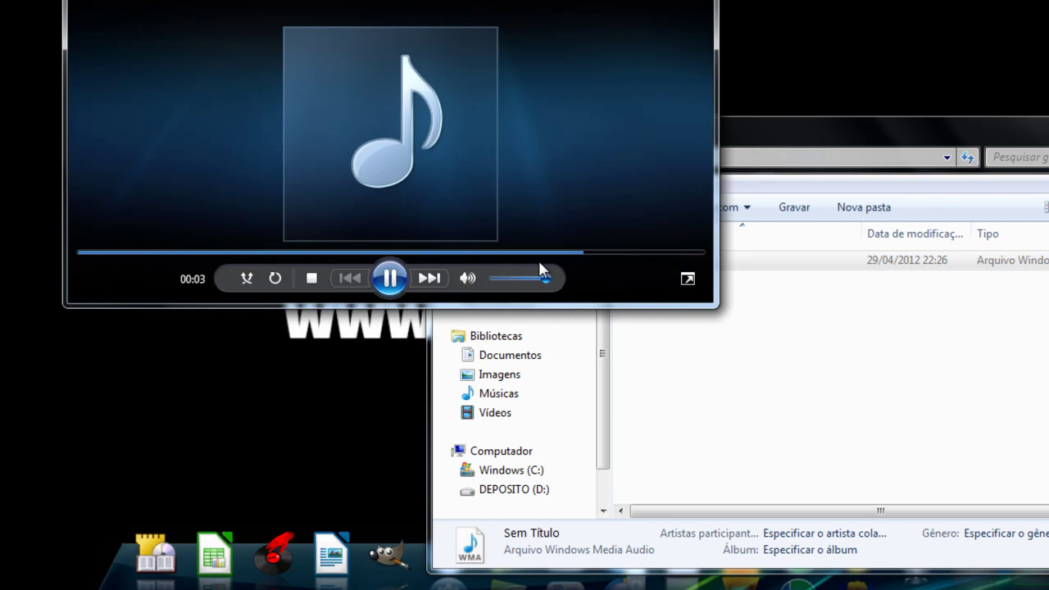
{"action": "key", "text": "alt+F4"}
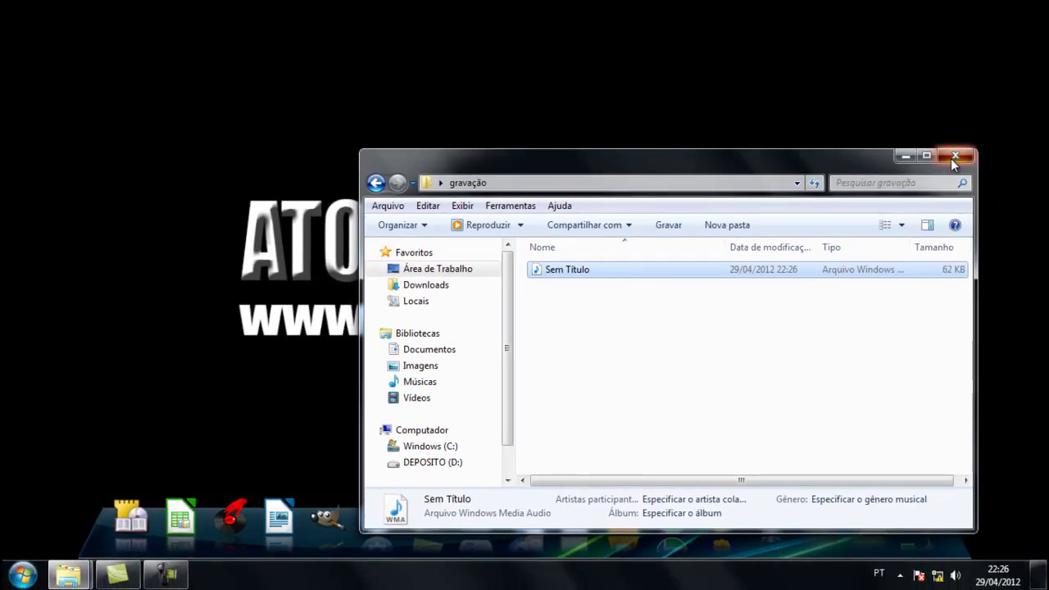
{"action": "left_click", "coordinate": [953, 156]}
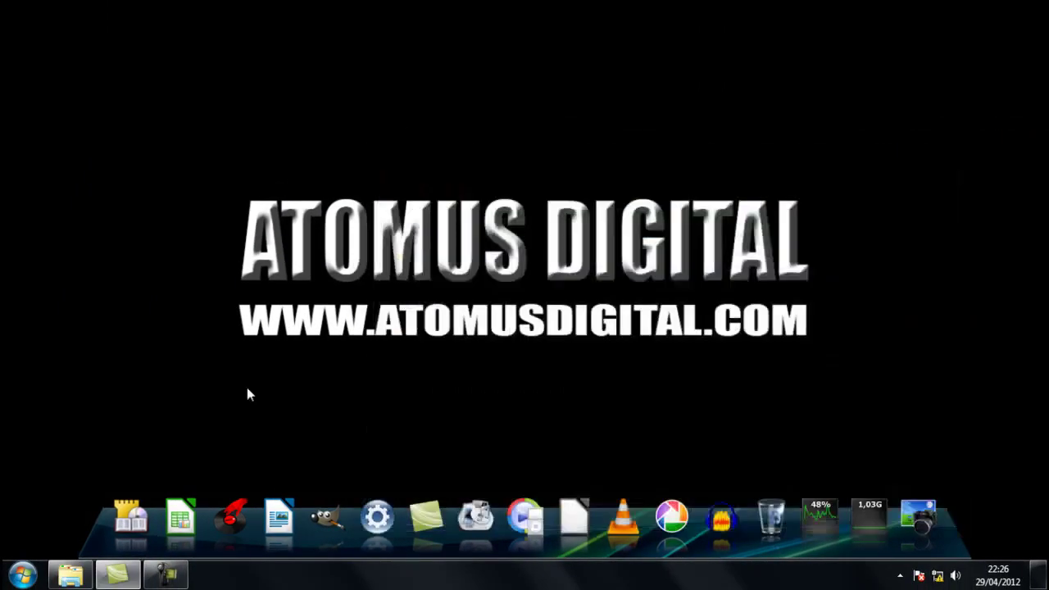
Step: Open Ferramenta de Captura from the Acessórios program folder
{"action": "left_click", "coordinate": [23, 576]}
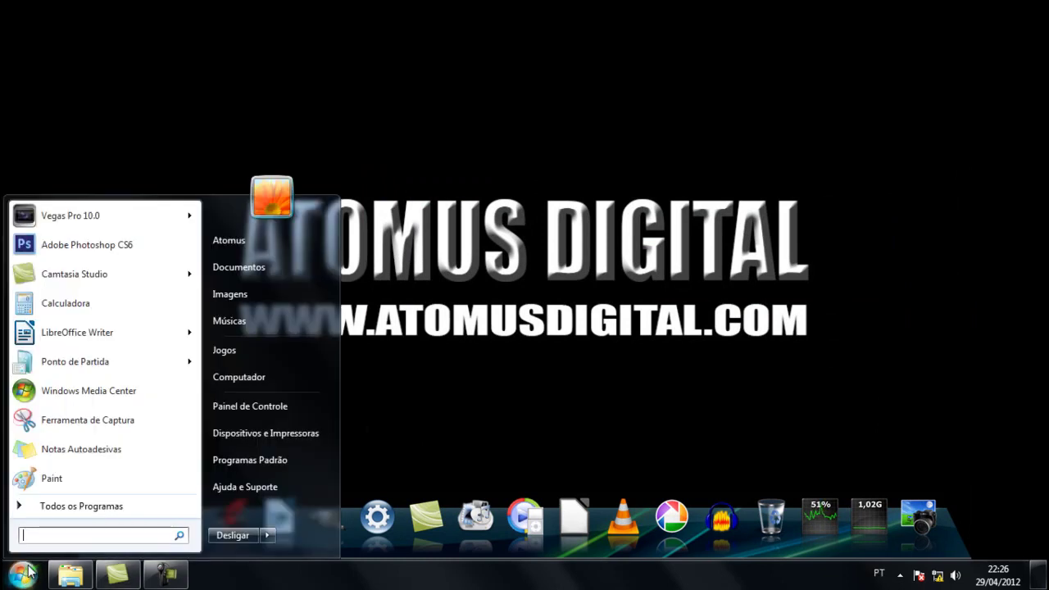
{"action": "left_click", "coordinate": [59, 506]}
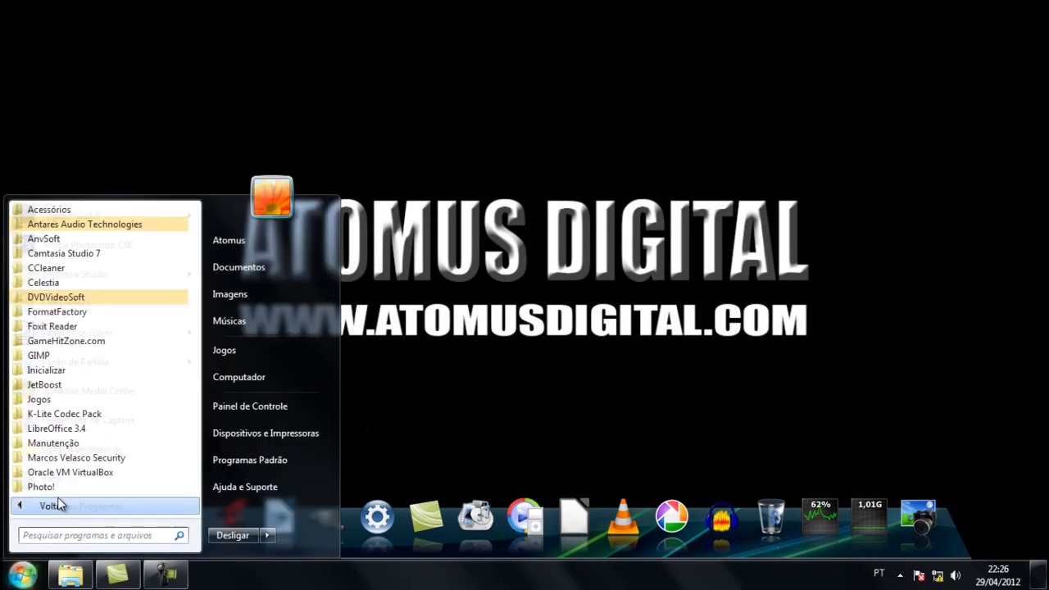
{"action": "left_click", "coordinate": [65, 209]}
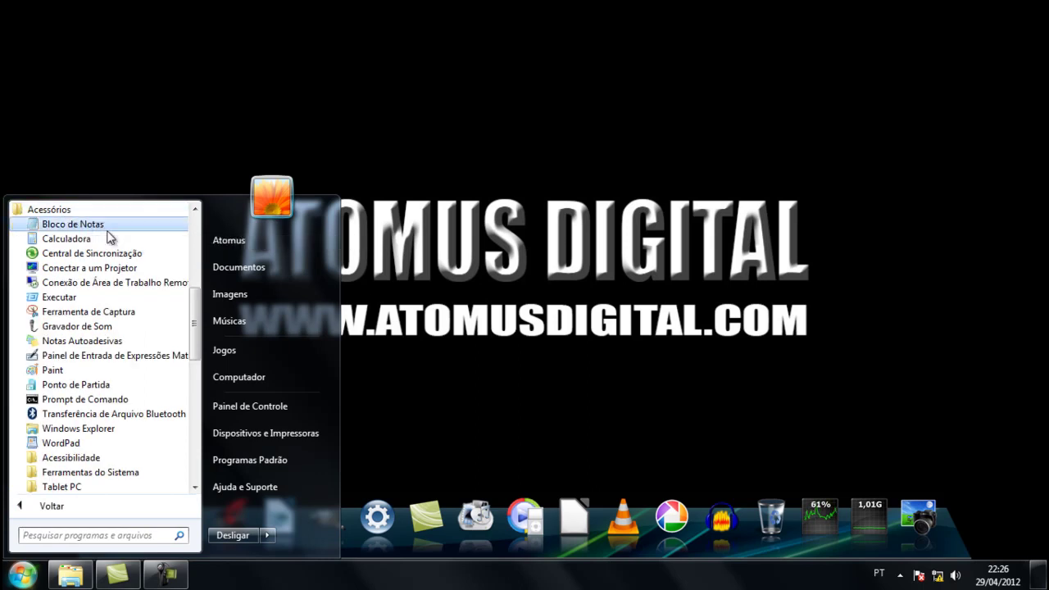
{"action": "left_click", "coordinate": [120, 317]}
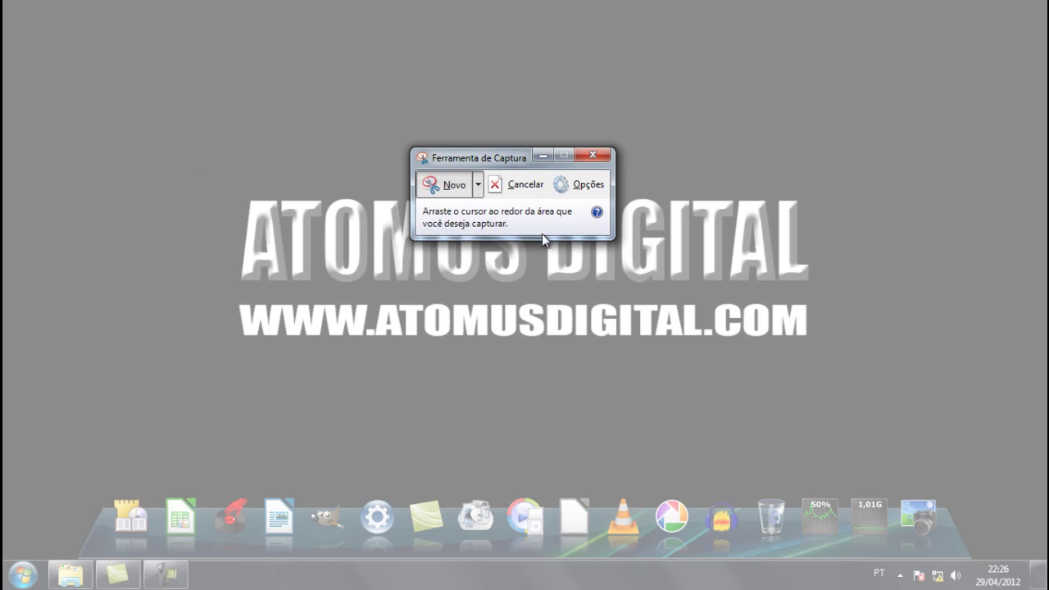
Step: Review the options of Ferramenta de Captura and accept them without changes
{"action": "left_click", "coordinate": [571, 186]}
{"action": "left_click", "coordinate": [572, 186]}
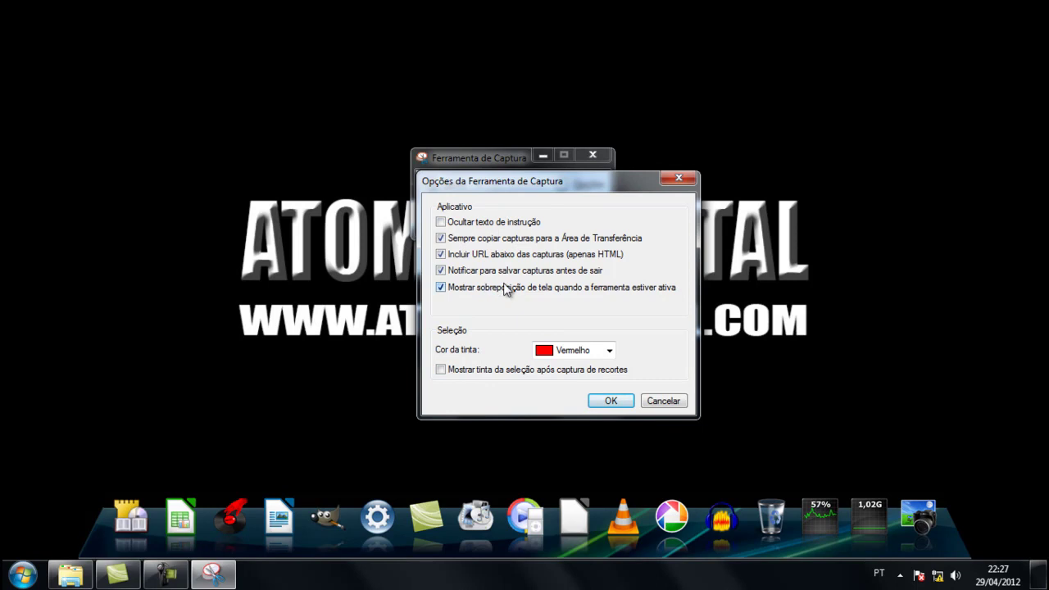
{"action": "left_click", "coordinate": [620, 400]}
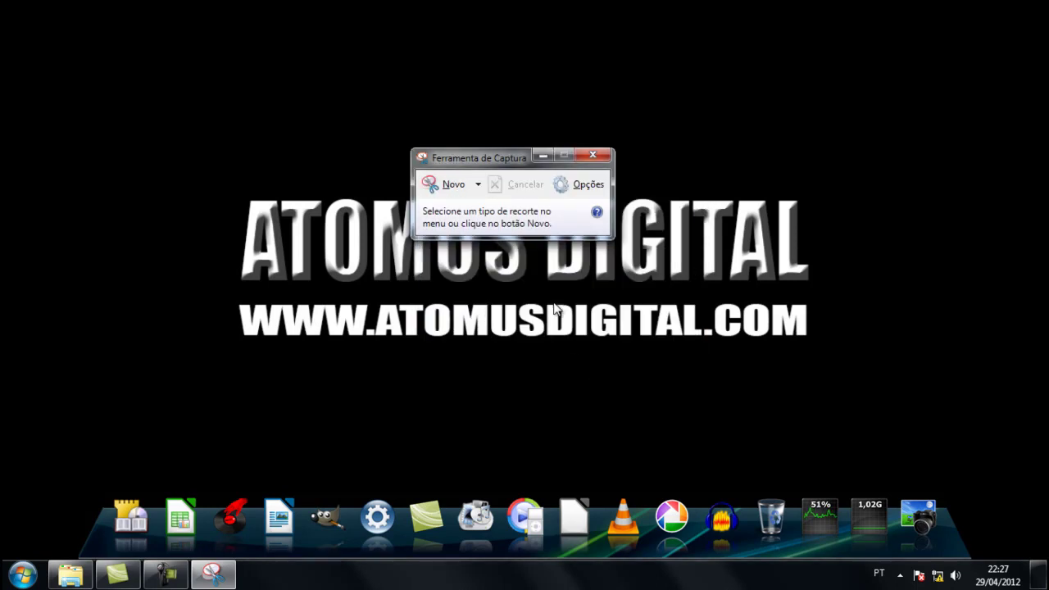
Step: Capture the lower part of the desktop with the icon dock and taskbar, and move the capture window clear of the dock
{"action": "left_click", "coordinate": [456, 187]}
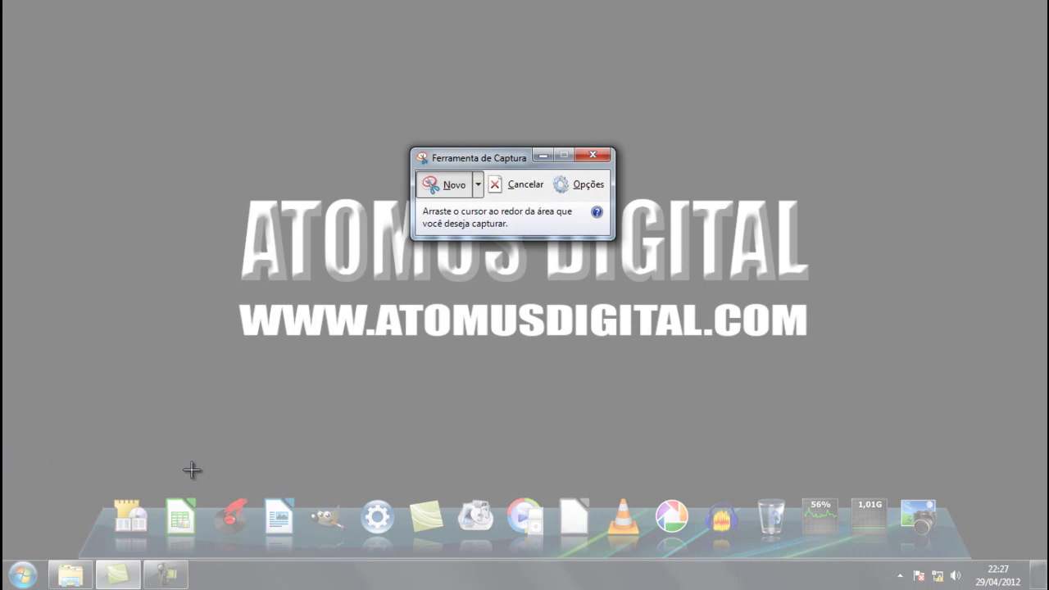
{"action": "left_click_drag", "start_coordinate": [161, 427], "coordinate": [1043, 589]}
{"action": "left_click_drag", "start_coordinate": [459, 183], "coordinate": [419, 23]}
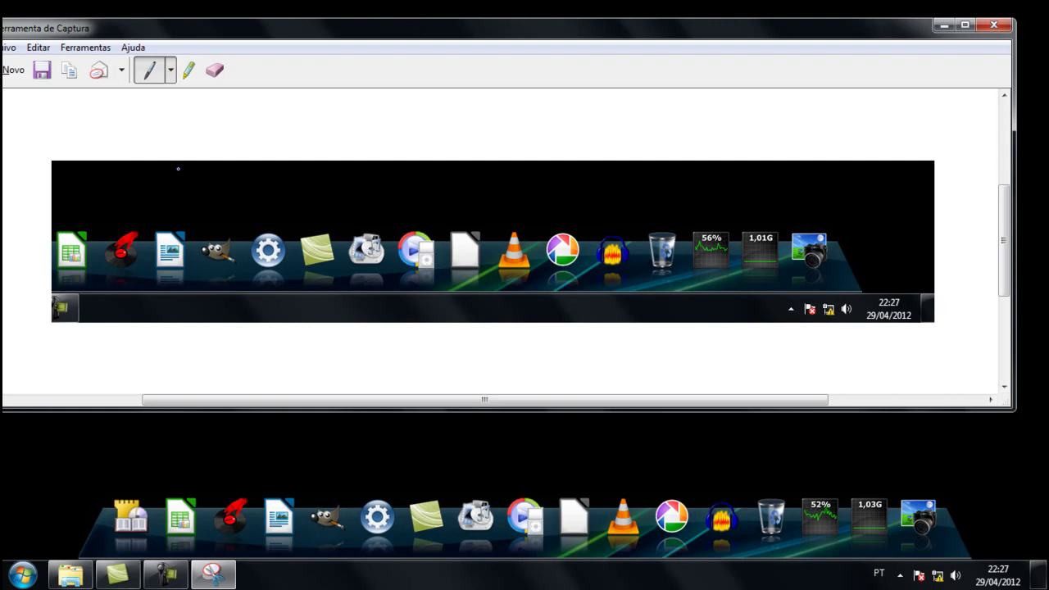
Step: Close Ferramenta de Captura without saving the capture
{"action": "left_click", "coordinate": [994, 26]}
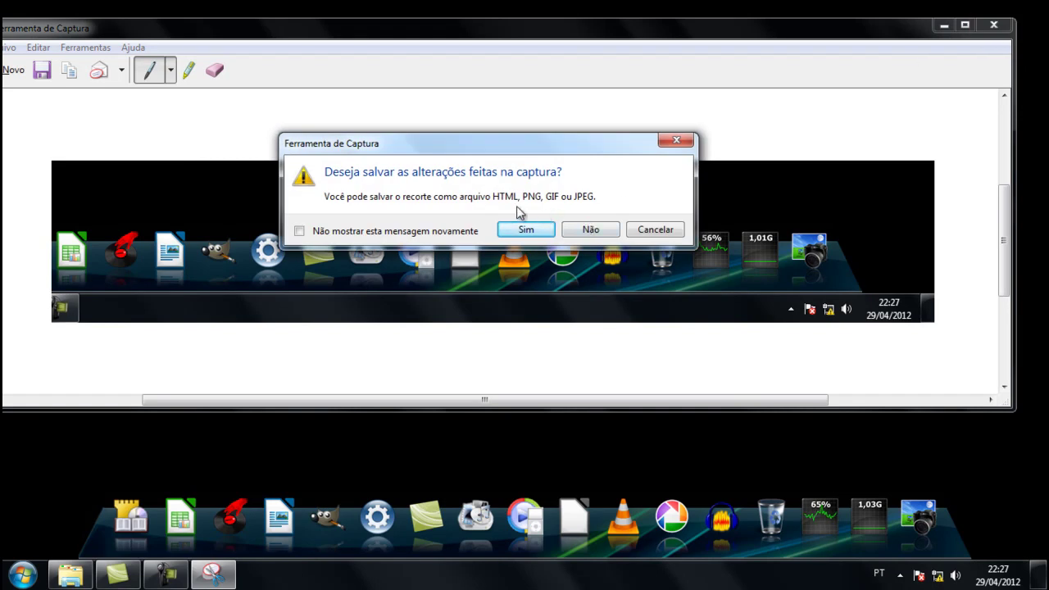
{"action": "left_click", "coordinate": [593, 231]}
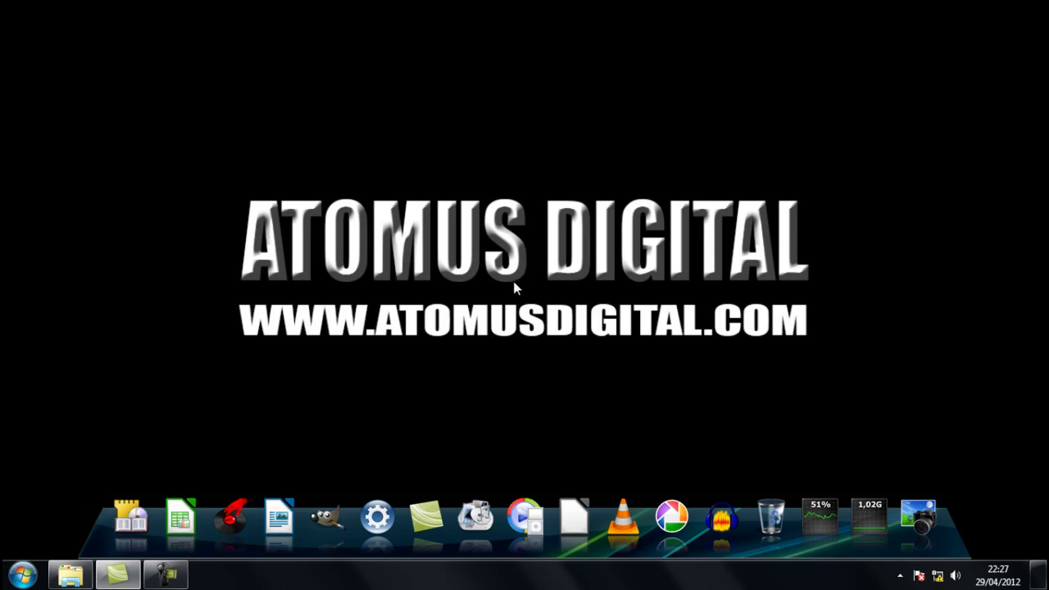
{"action": "mouse_move", "coordinate": [158, 576]}
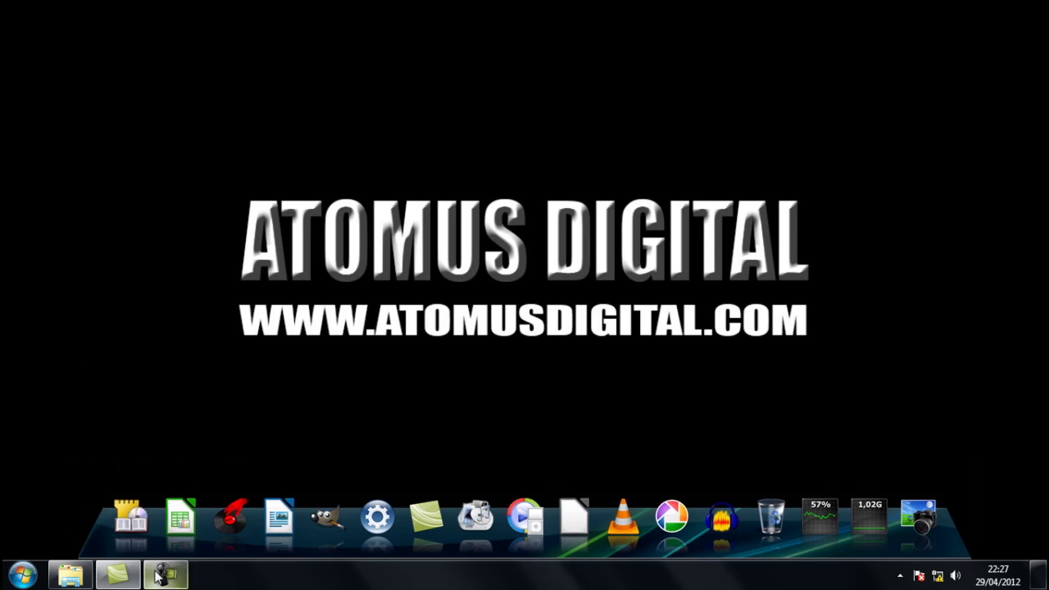